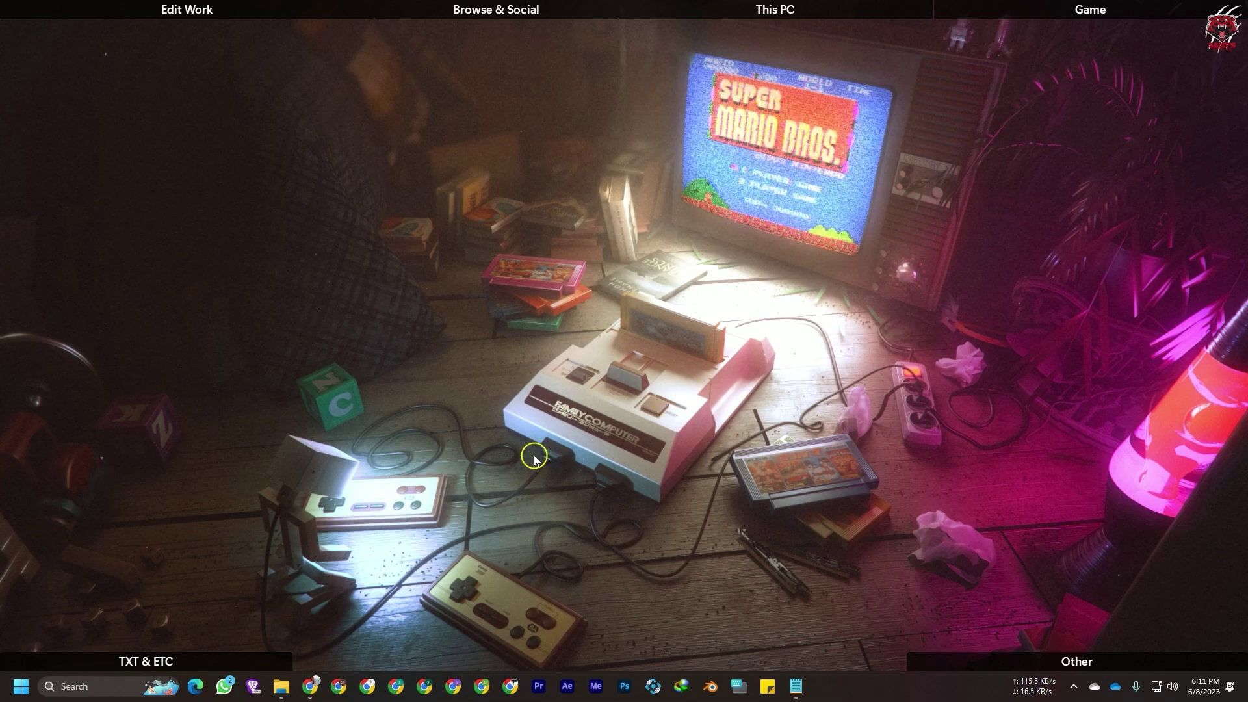
Bring Chrome forward to show the Nexus Mods Gun Tricks page for Red Dead Redemption 2.
click(309, 685)
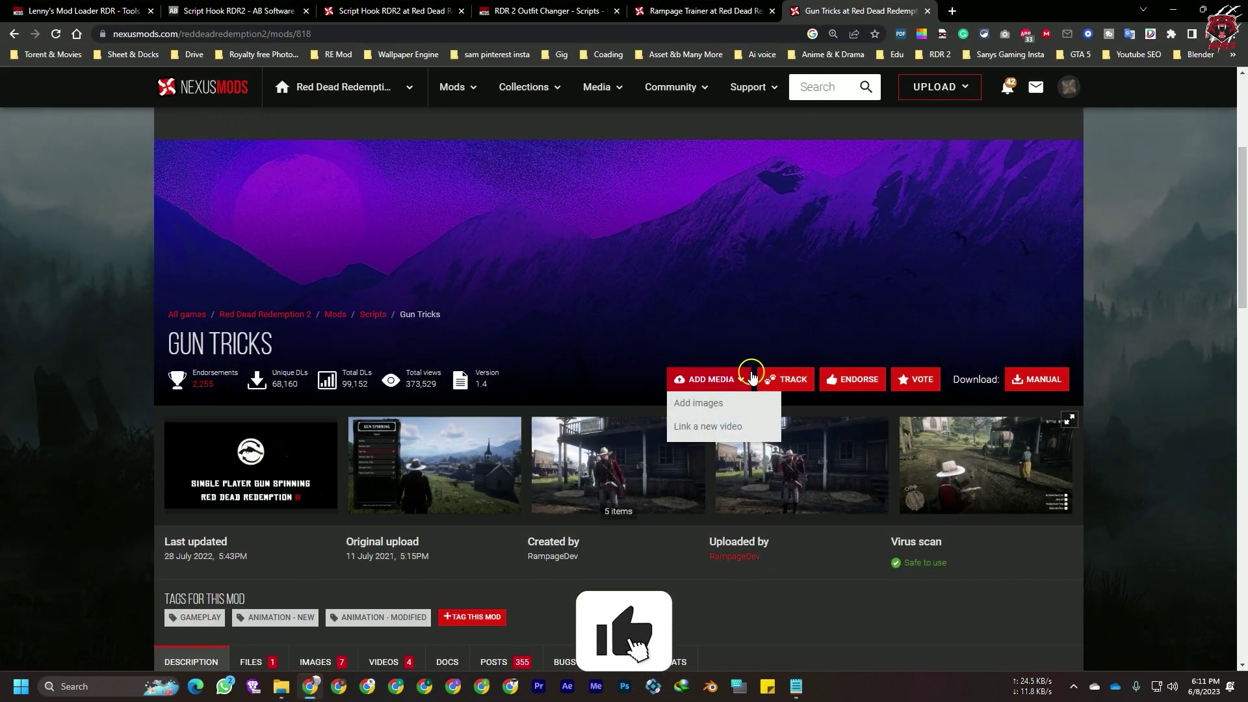
Switch to the Lenny's Mod Loader RDR tab on rdr2mods.com.
click(87, 8)
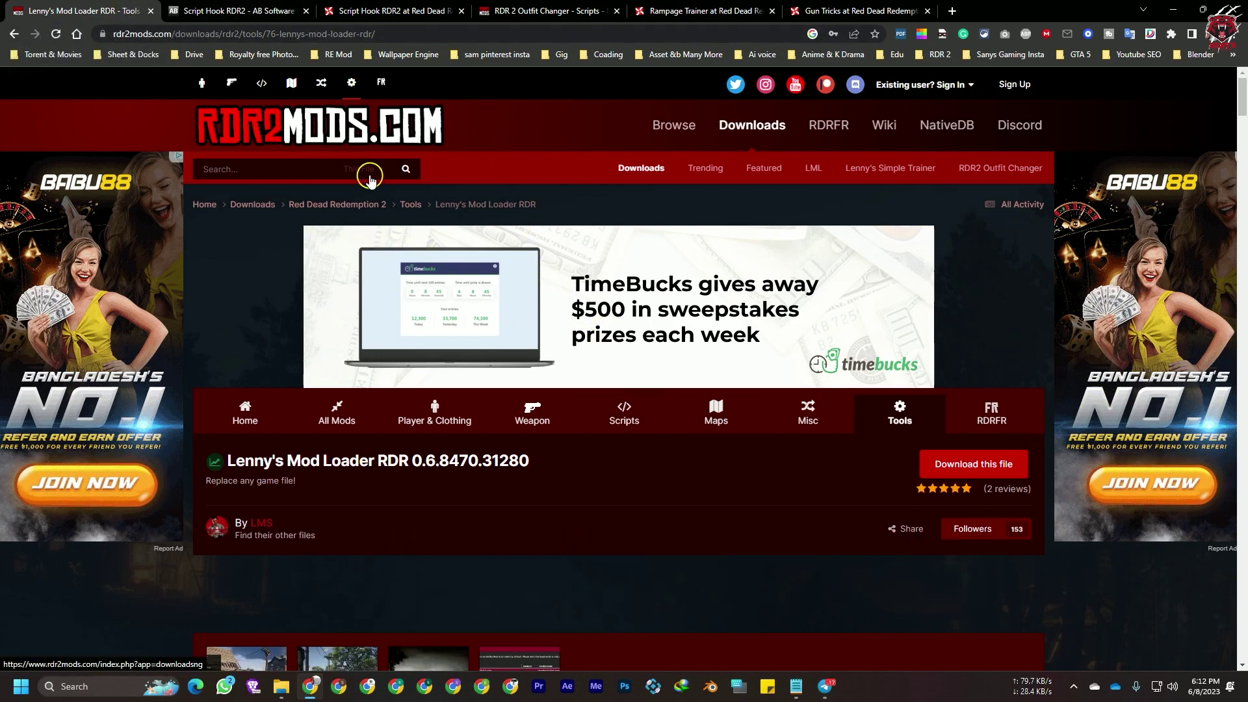
Open Lenny's Mod Loader's download list, with lml_rdr_beta_11.zip (9.14 MB) as the main file.
click(413, 180)
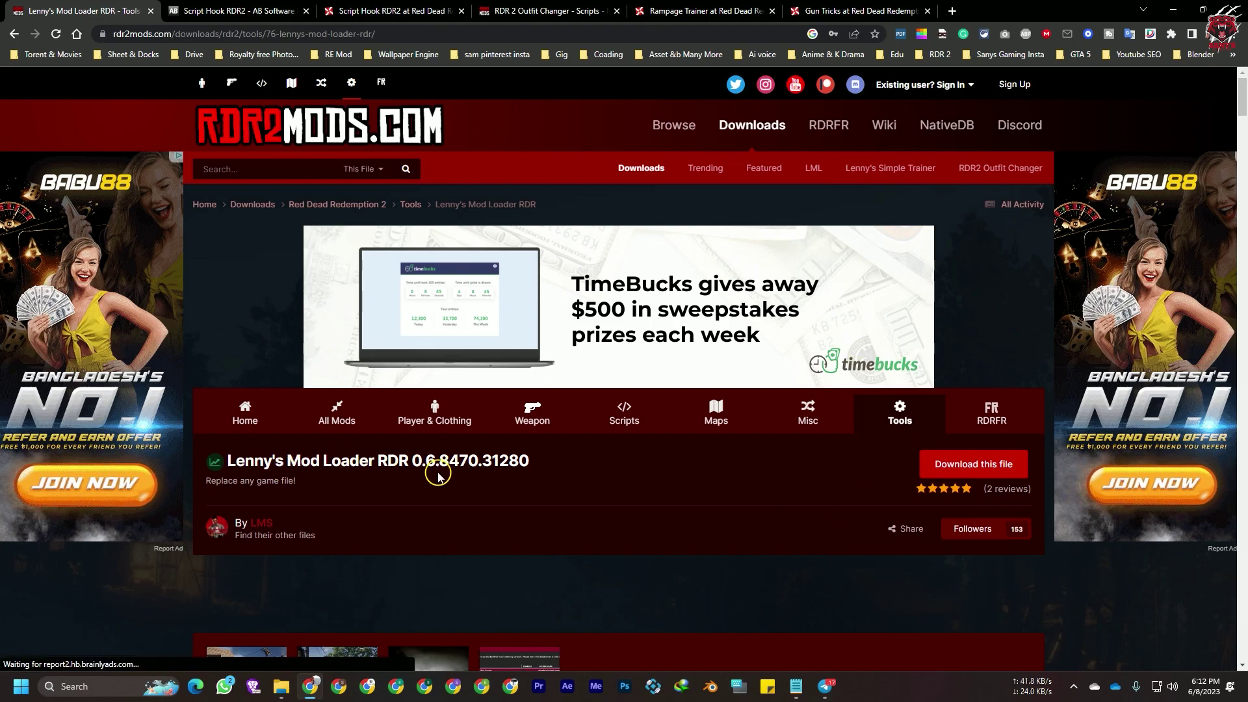
click(942, 472)
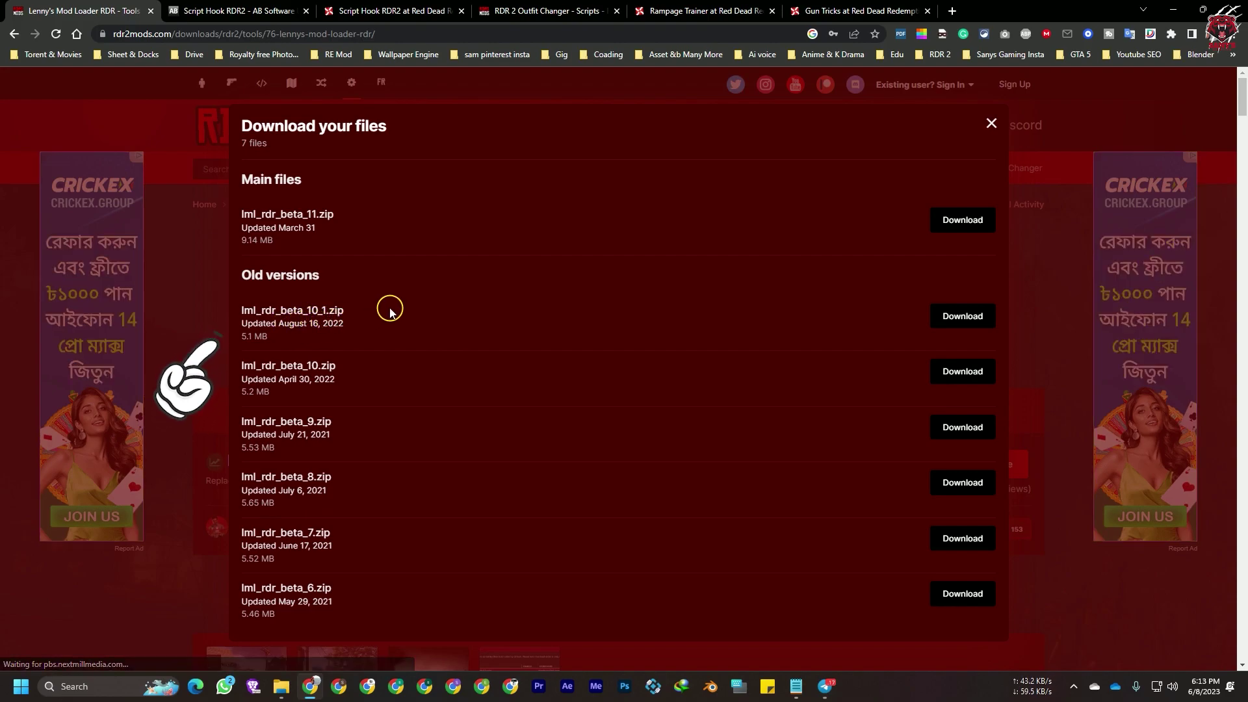
Download lml_rdr_beta_11.zip (9.13 MB) into the Red Dead Mod Intalation folder.
click(954, 221)
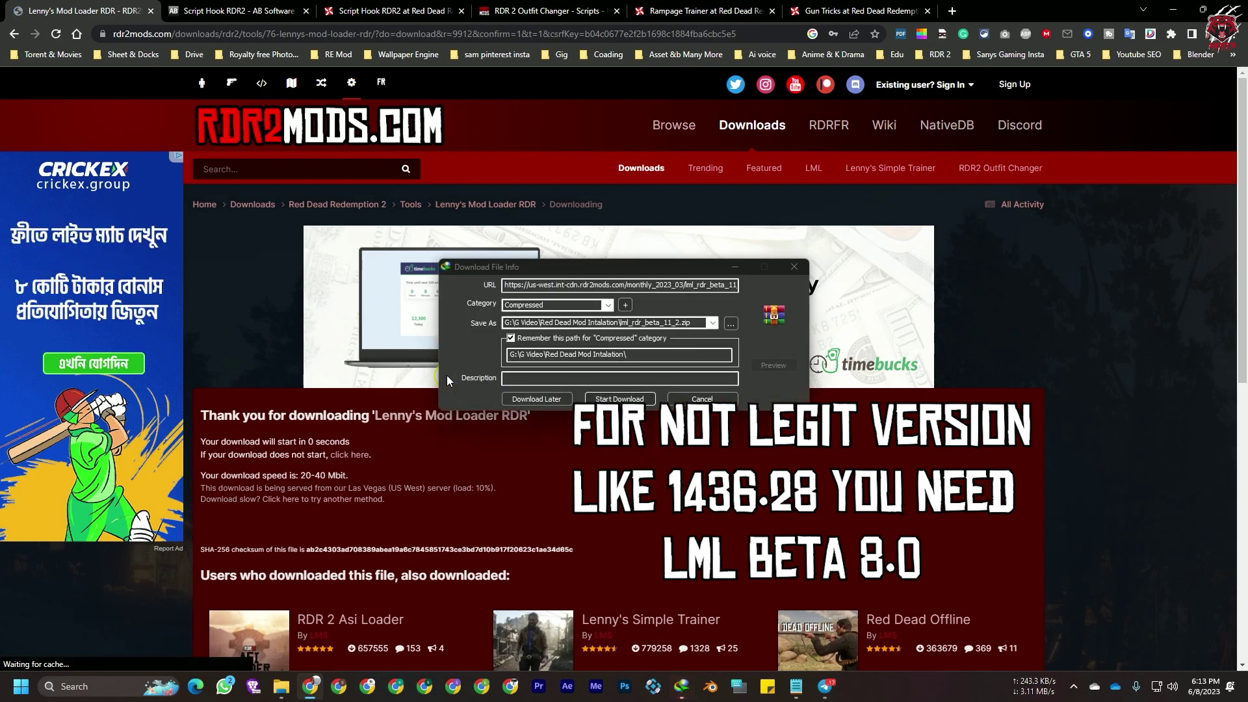
drag(566, 267, 533, 286)
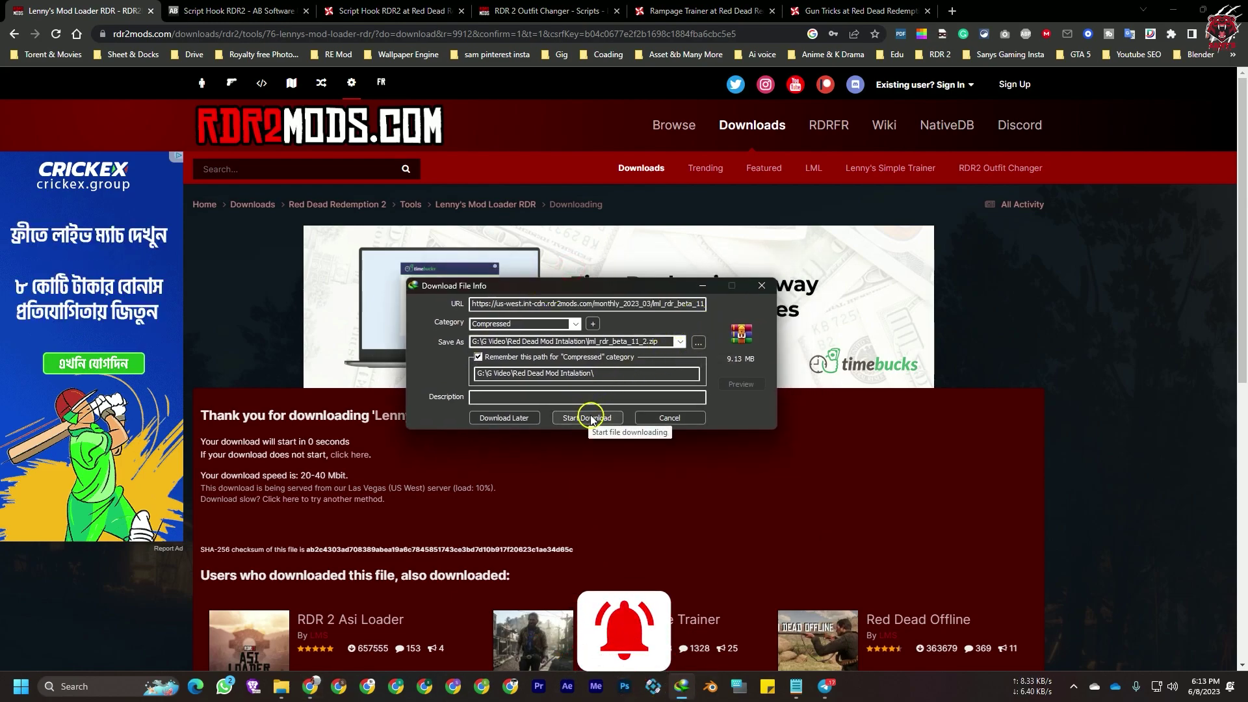
click(611, 419)
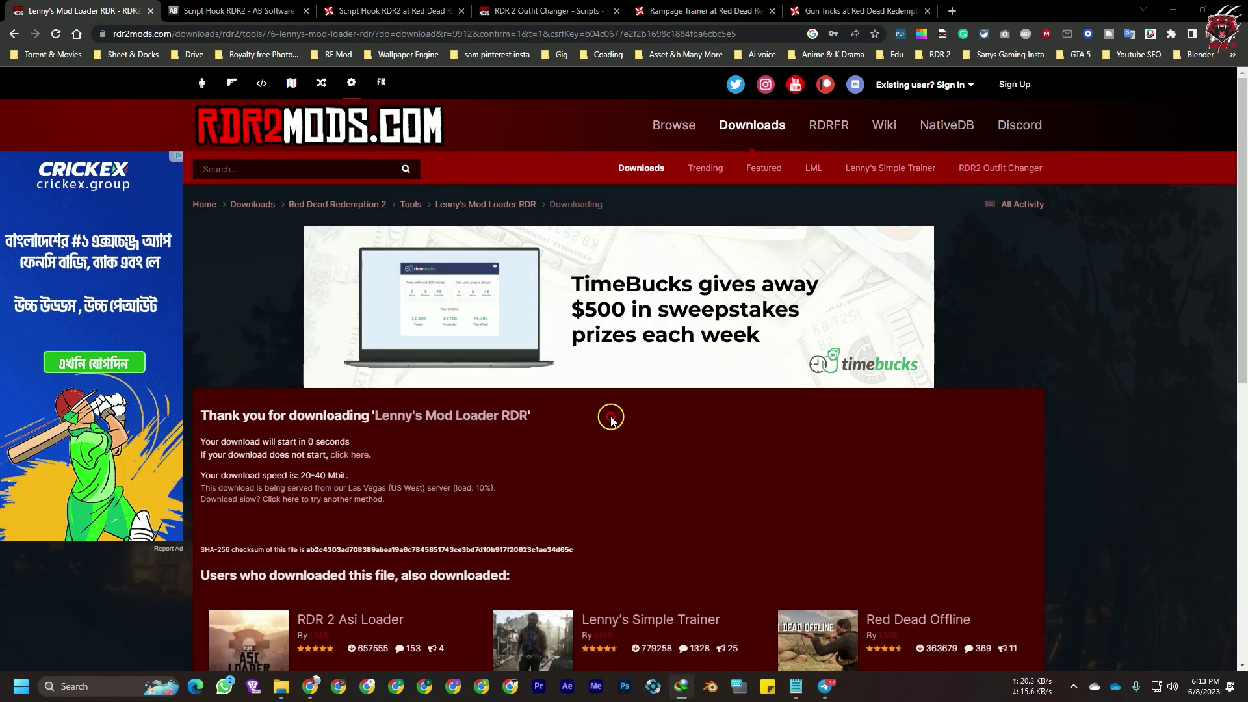
click(253, 11)
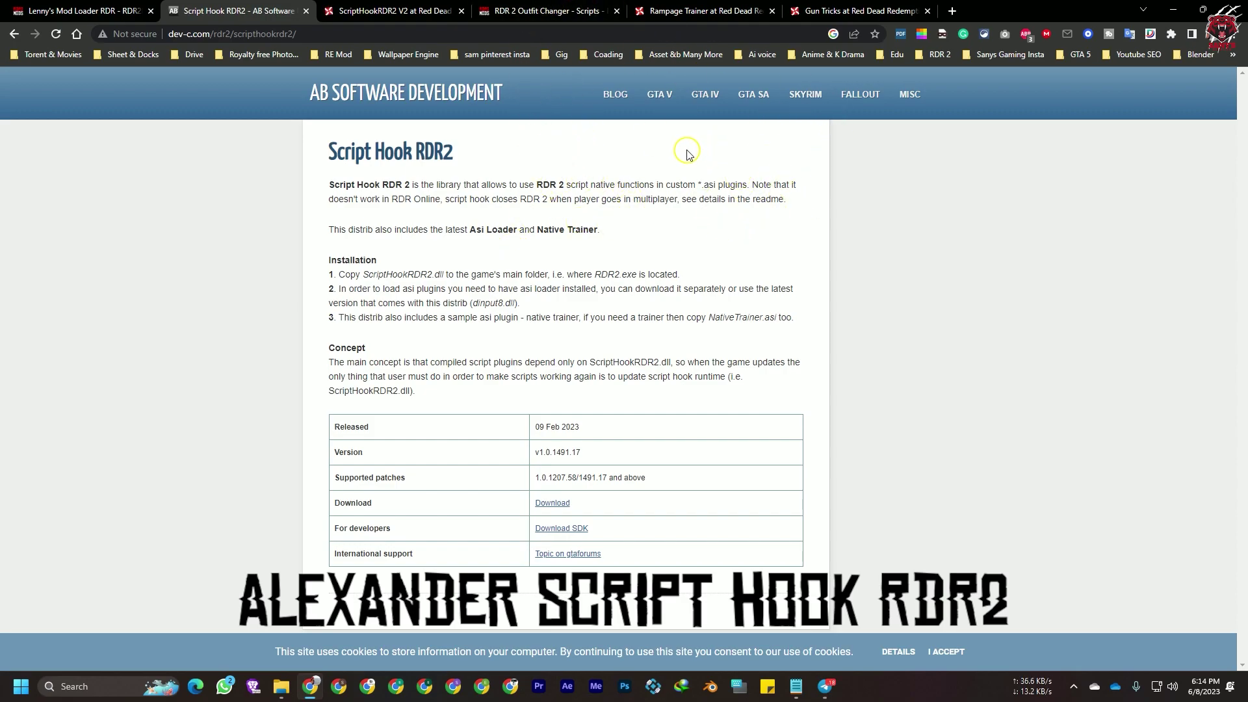
Show ScriptHookRDR2 V2's files: Mod Loader (106KB) and ScriptHookRDR2 V2 (151KB).
click(428, 23)
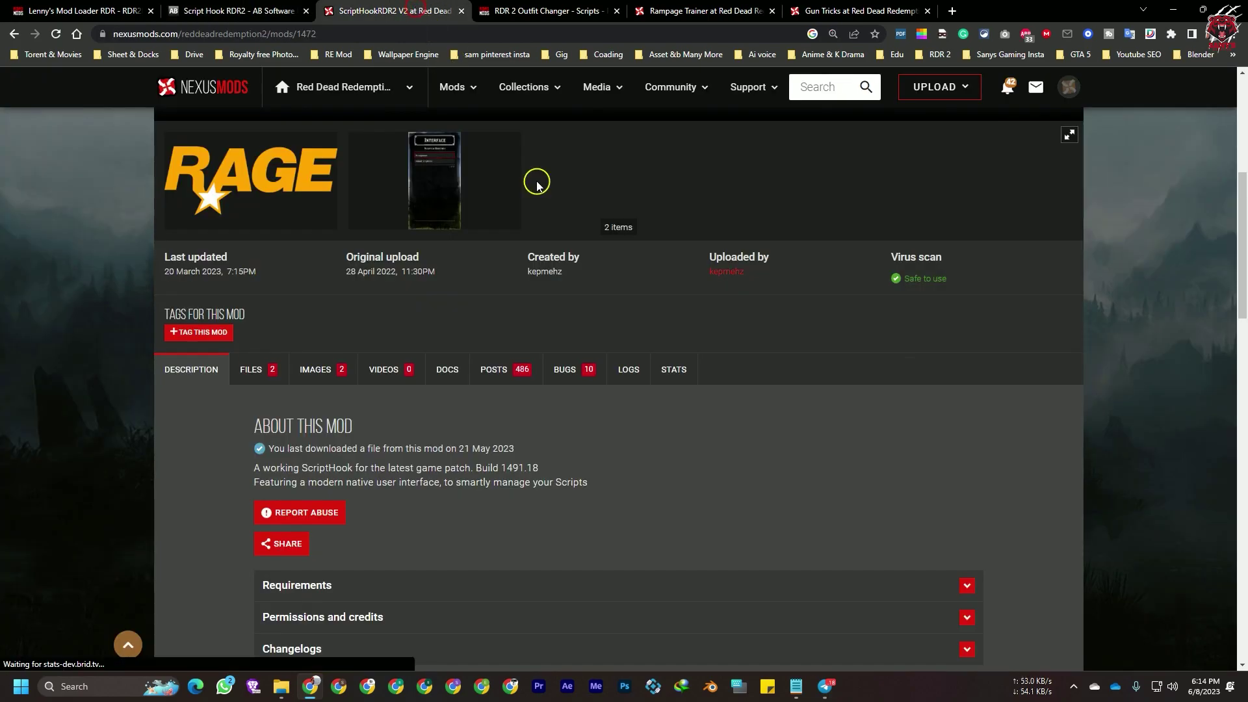
scroll(325, 338, up, 4)
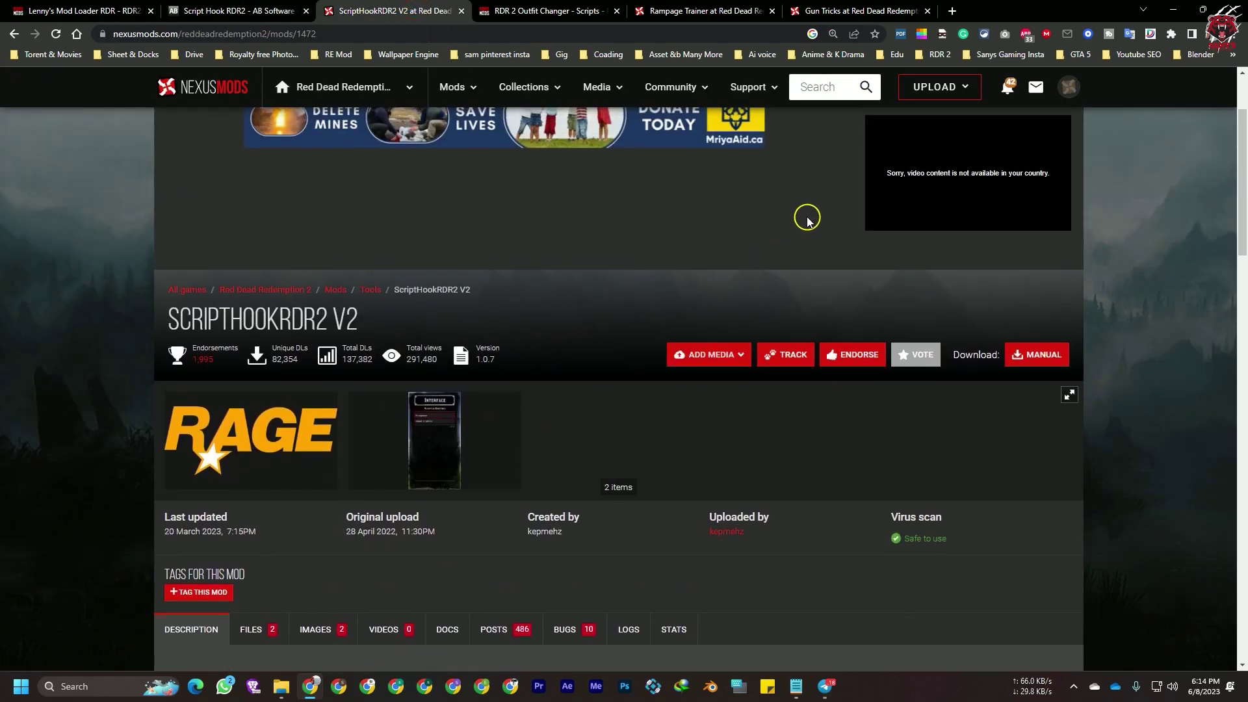
scroll(391, 369, down, 3)
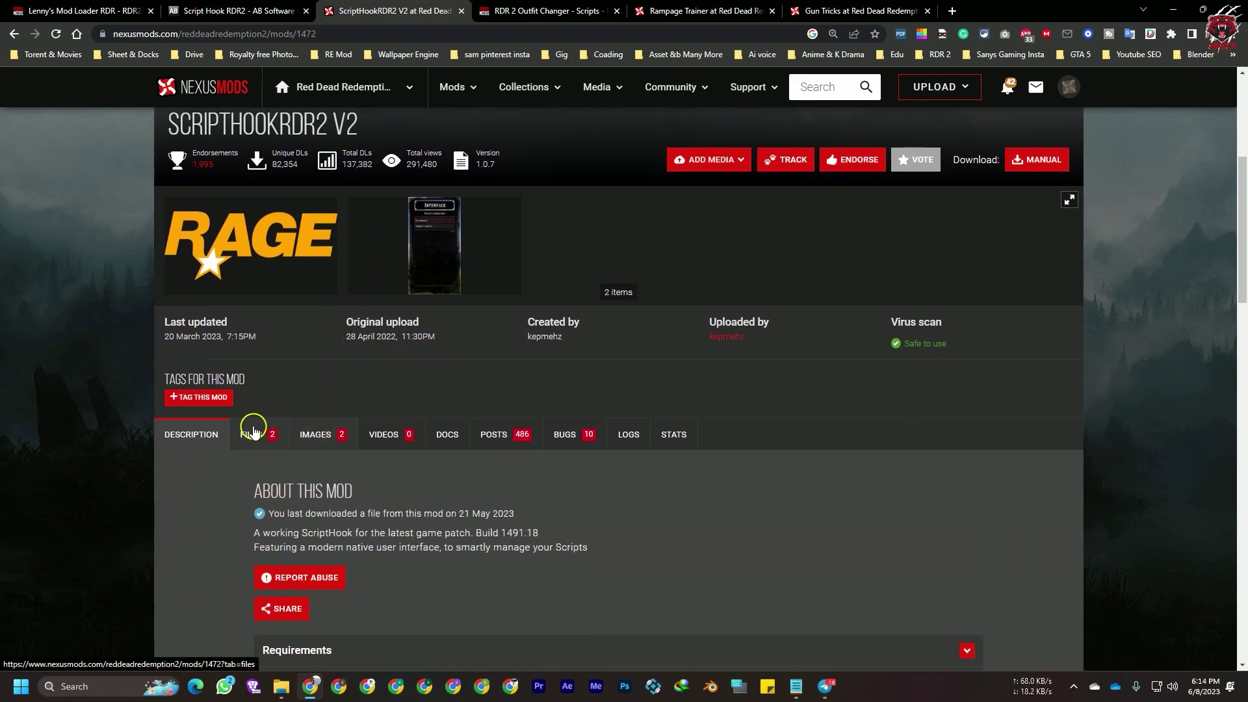
click(272, 435)
scroll(440, 362, down, 5)
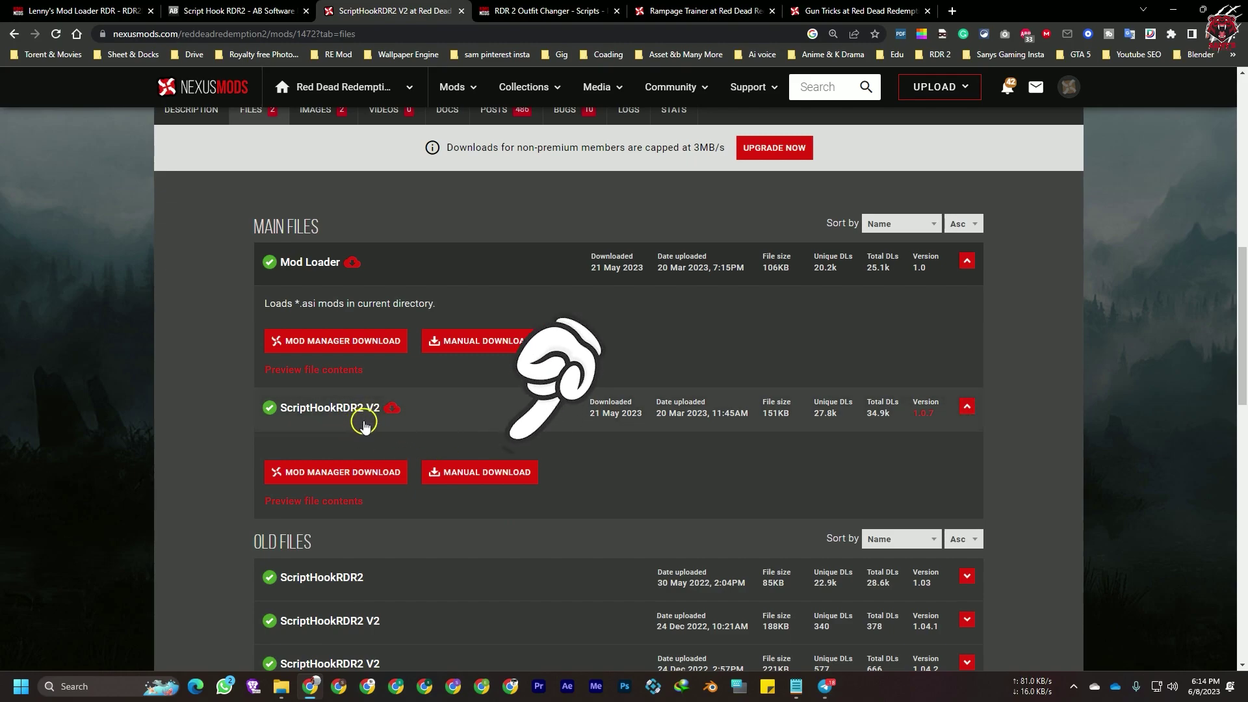
click(513, 6)
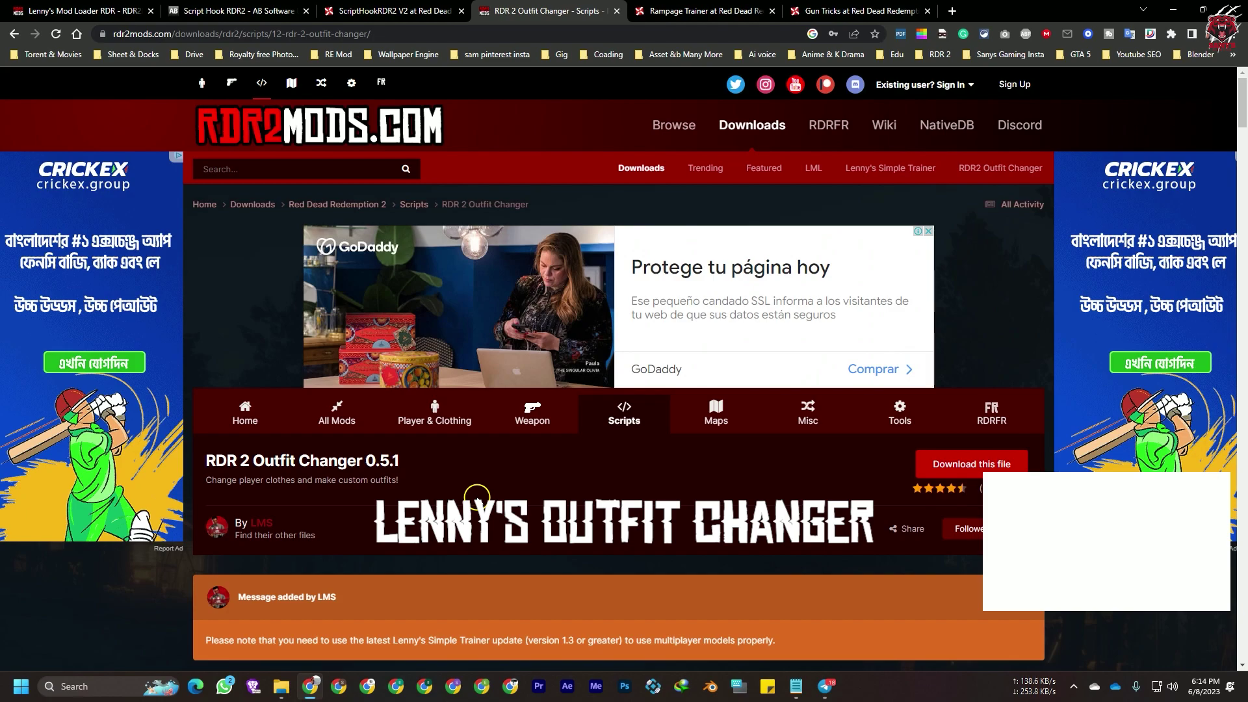
Start downloading the newest Outfit Changer zip (1.25 MB) and ScriptHookRDR2_1.0.1491.17.zip.
click(989, 466)
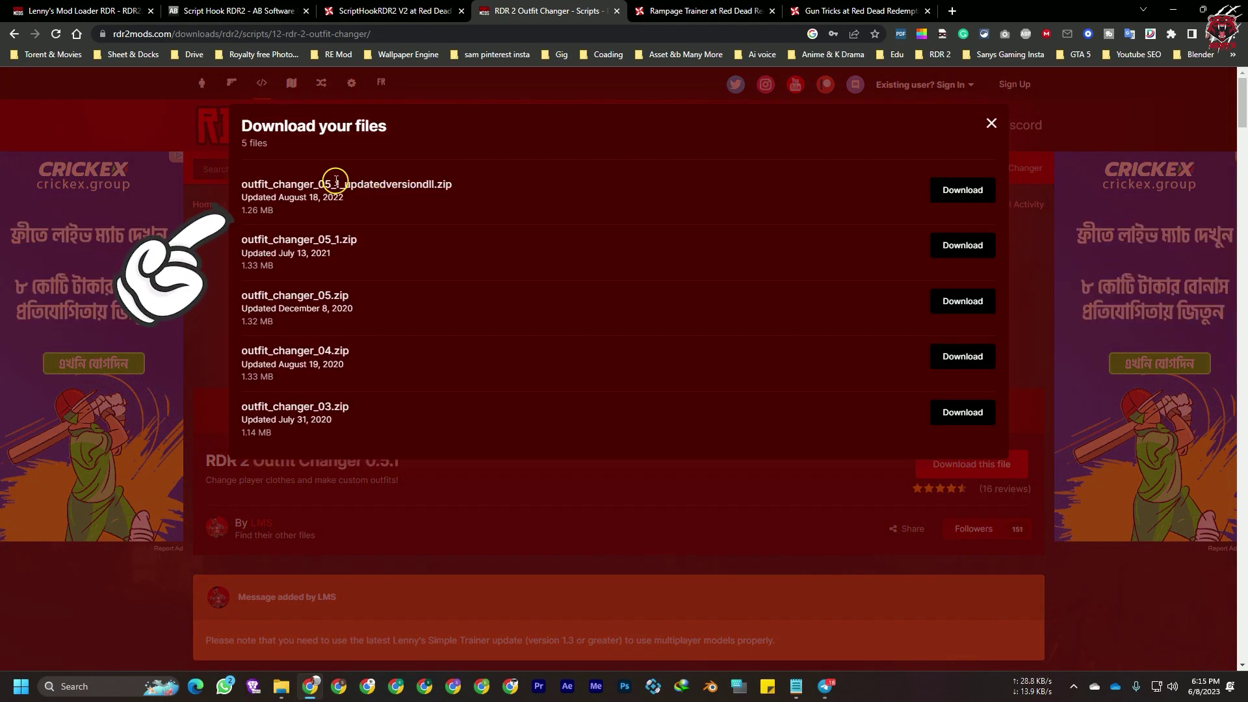
click(970, 191)
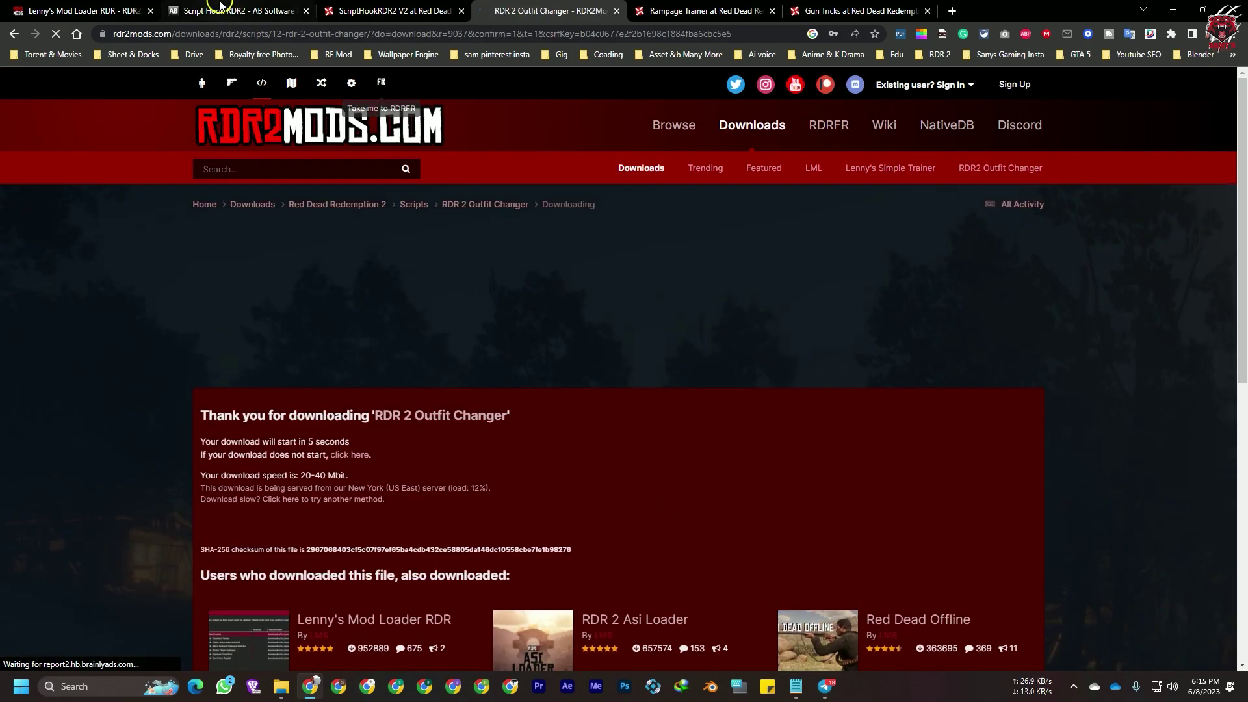
click(219, 5)
click(553, 501)
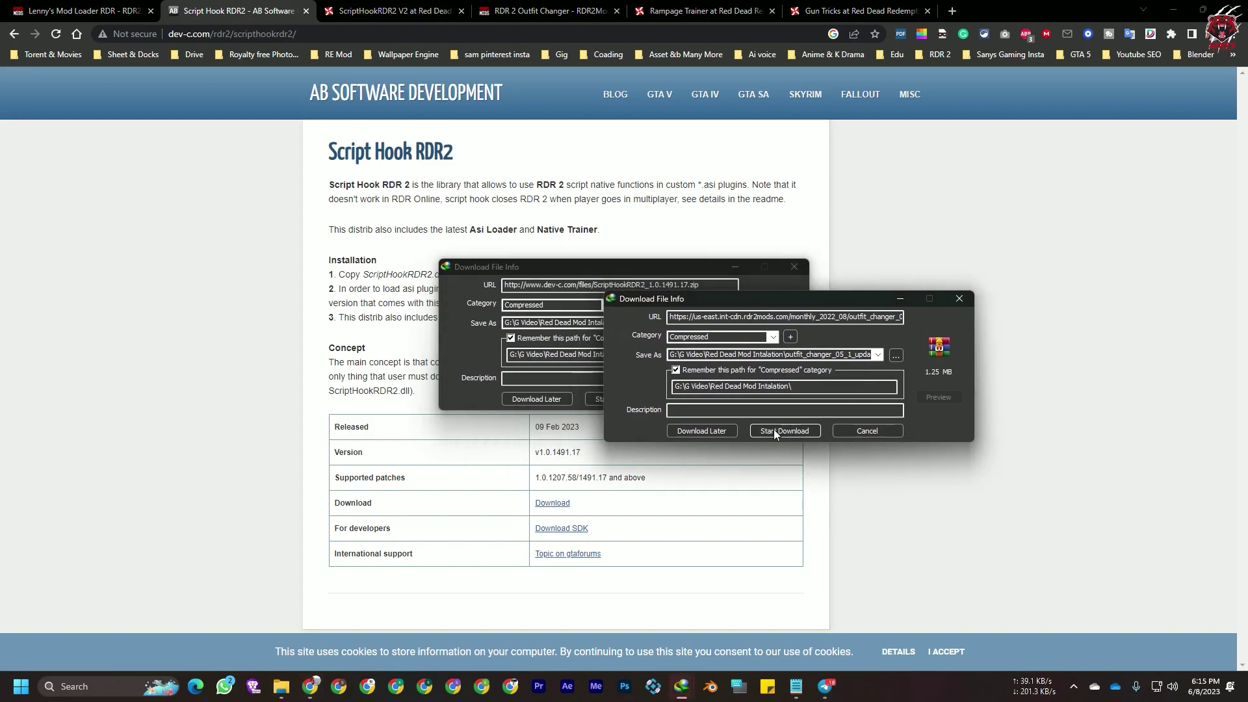
click(641, 401)
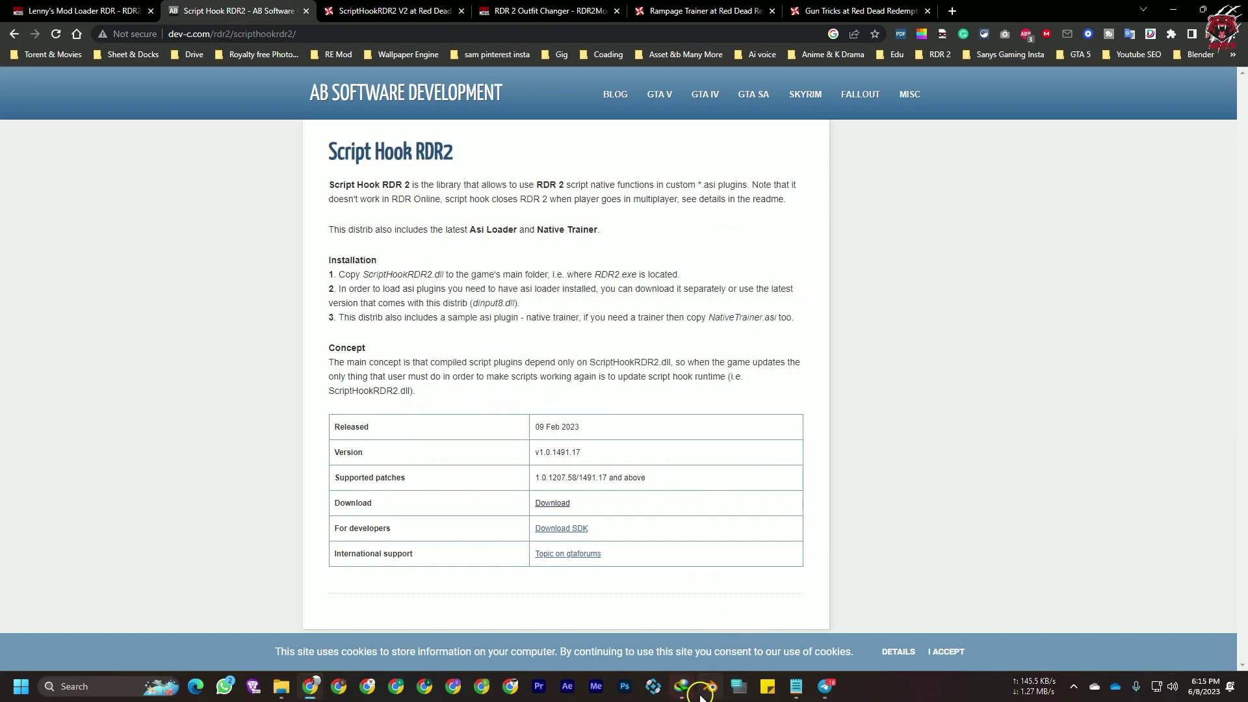
click(648, 399)
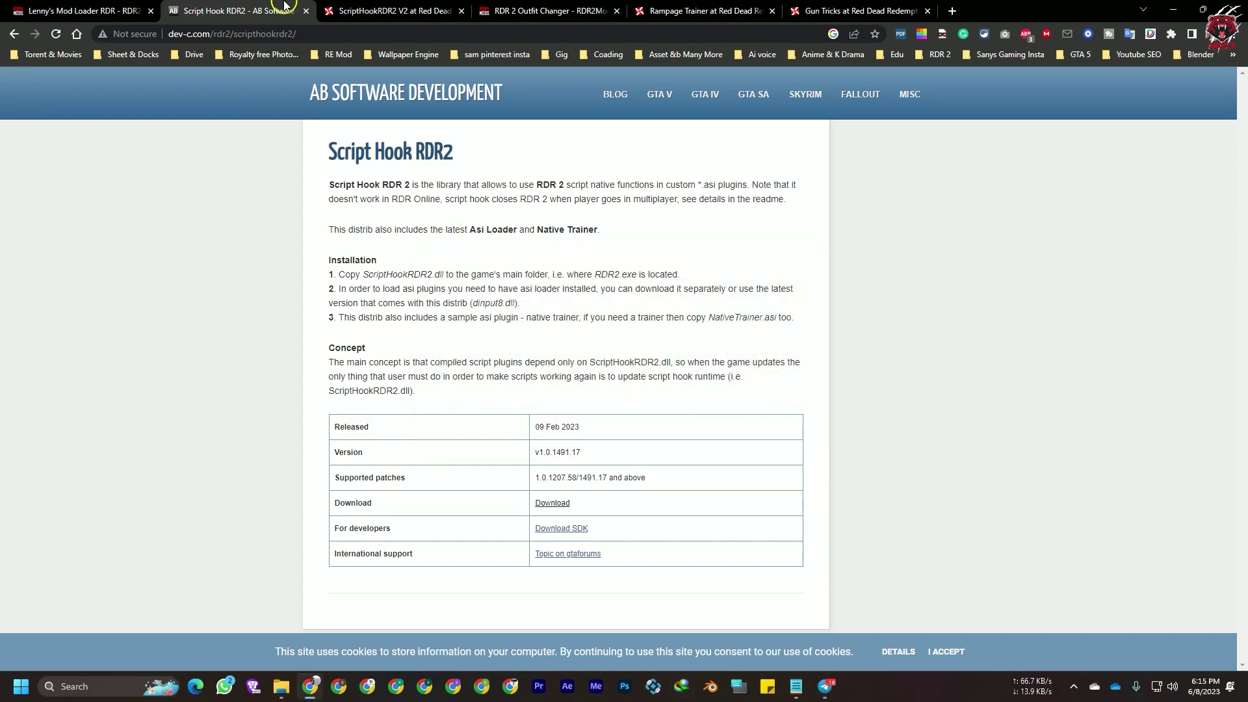
Go to the Rampage Trainer mod page and show its downloadable files.
click(533, 10)
click(656, 10)
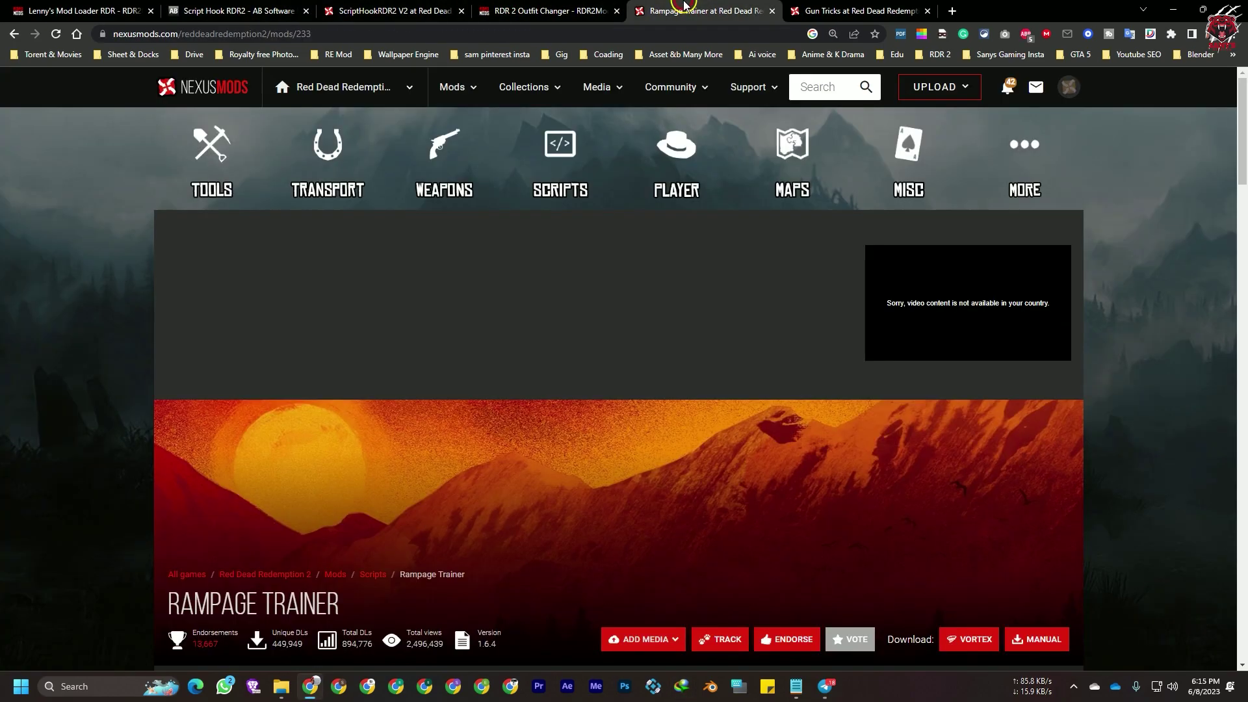
scroll(307, 548, down, 6)
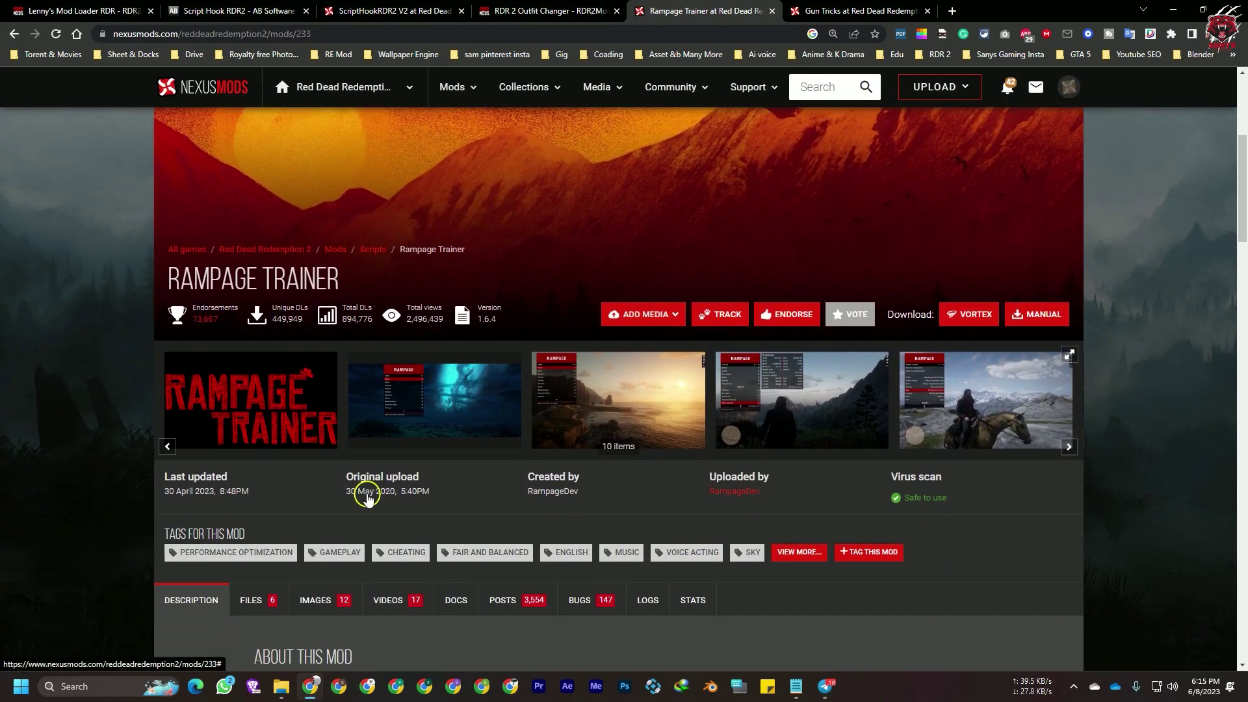
scroll(375, 478, down, 3)
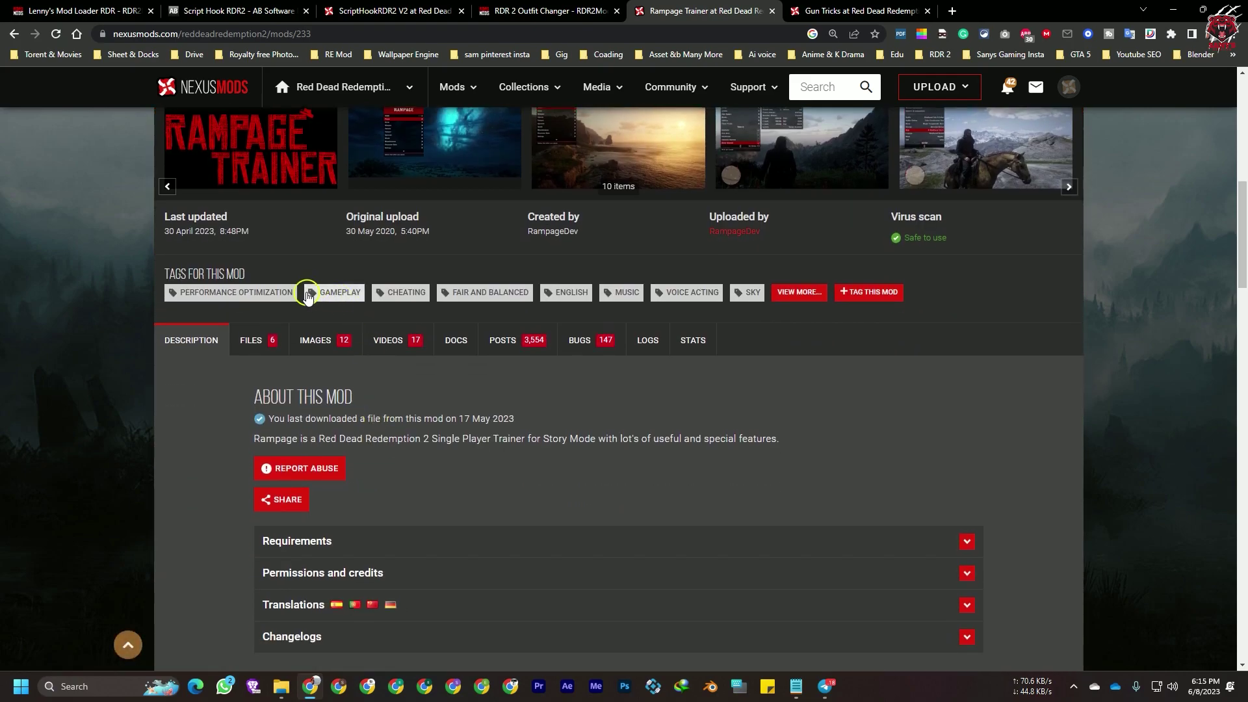
click(262, 323)
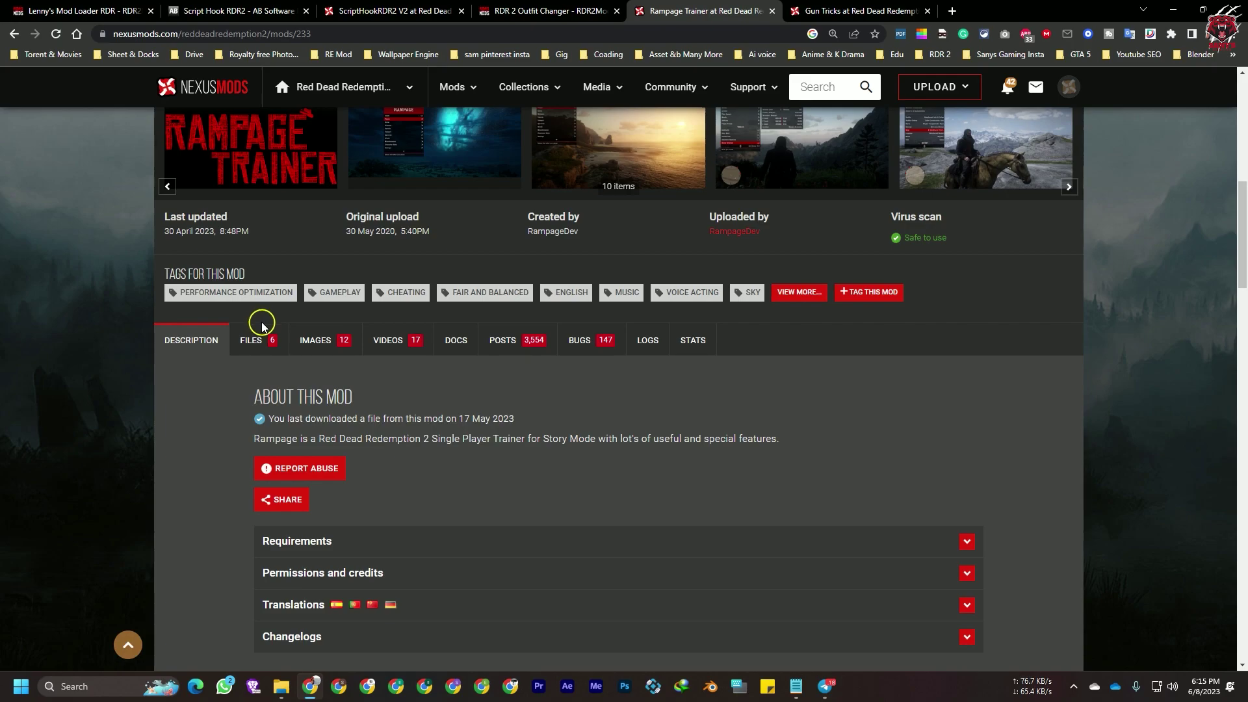
click(262, 340)
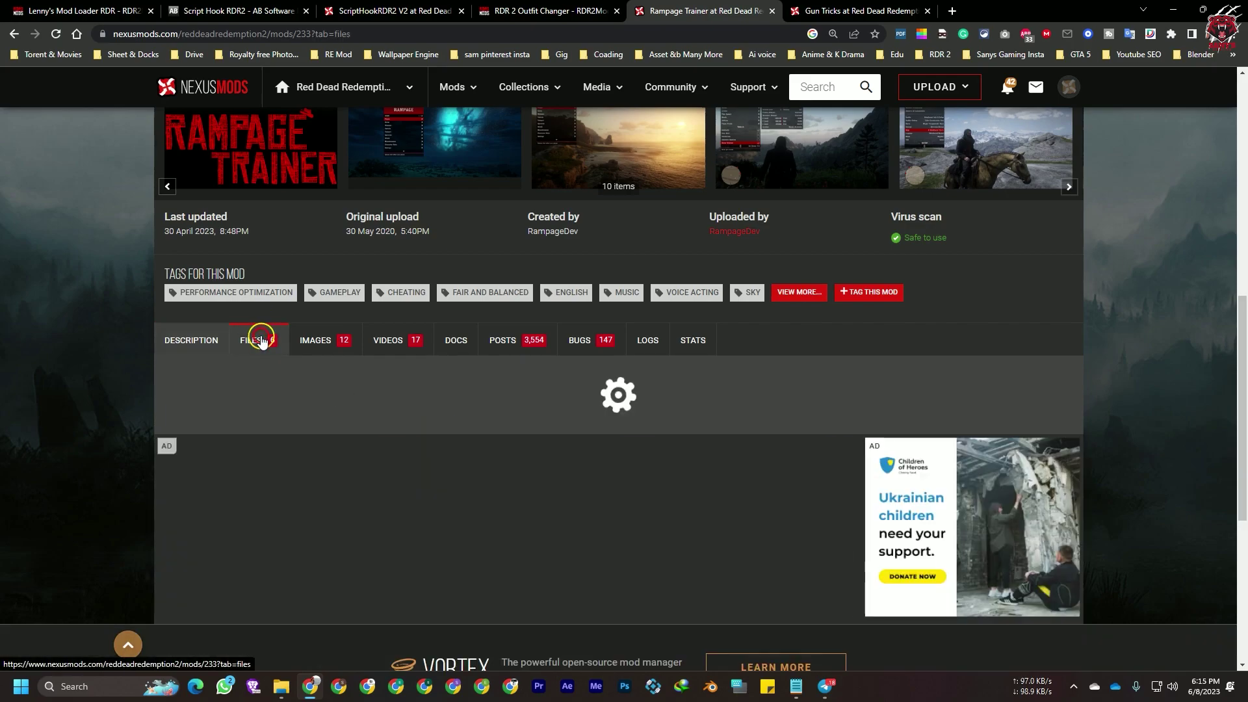
scroll(612, 300, down, 2)
scroll(442, 367, down, 2)
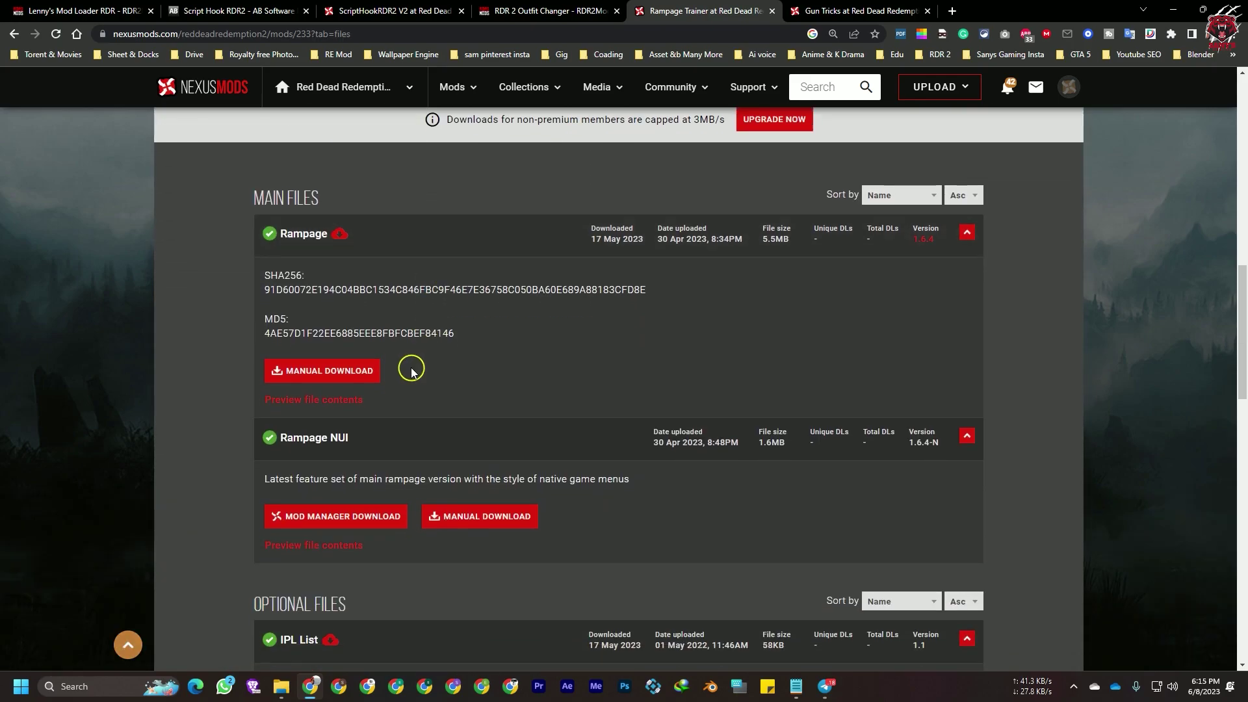
Request a free slow download of Rampage-233-1-6-4-1682883273.zip (5.5MB).
click(328, 368)
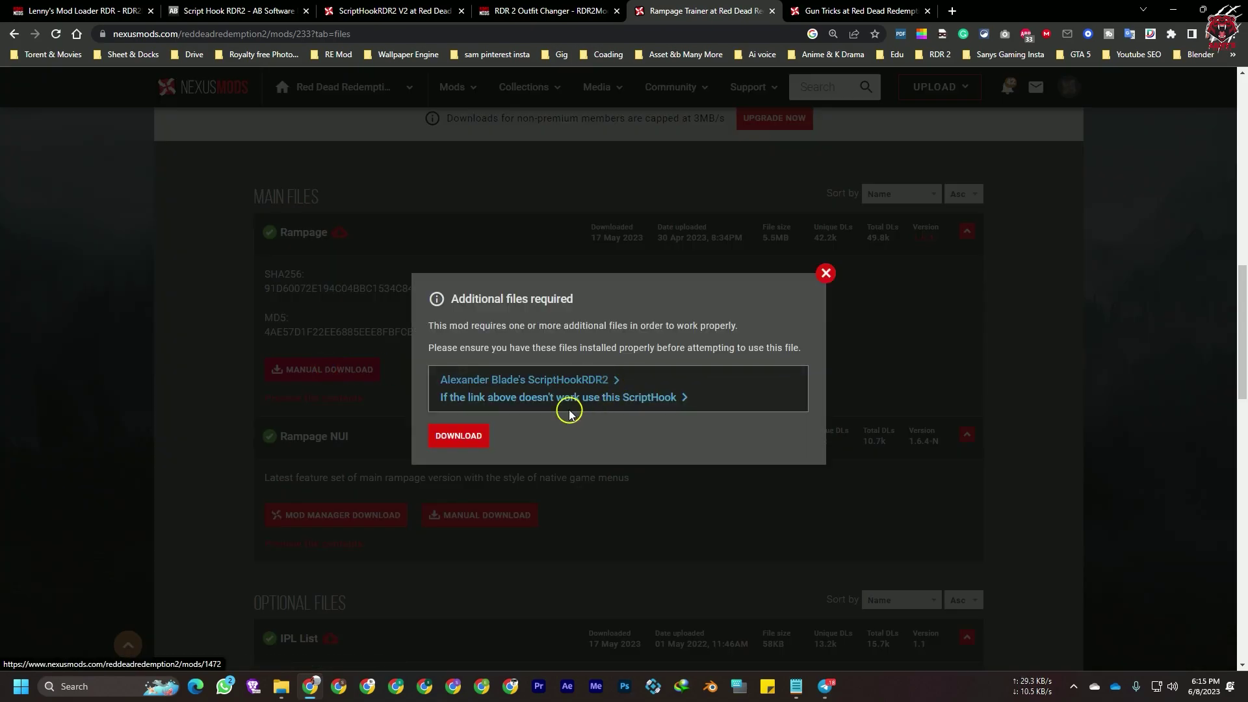
click(456, 436)
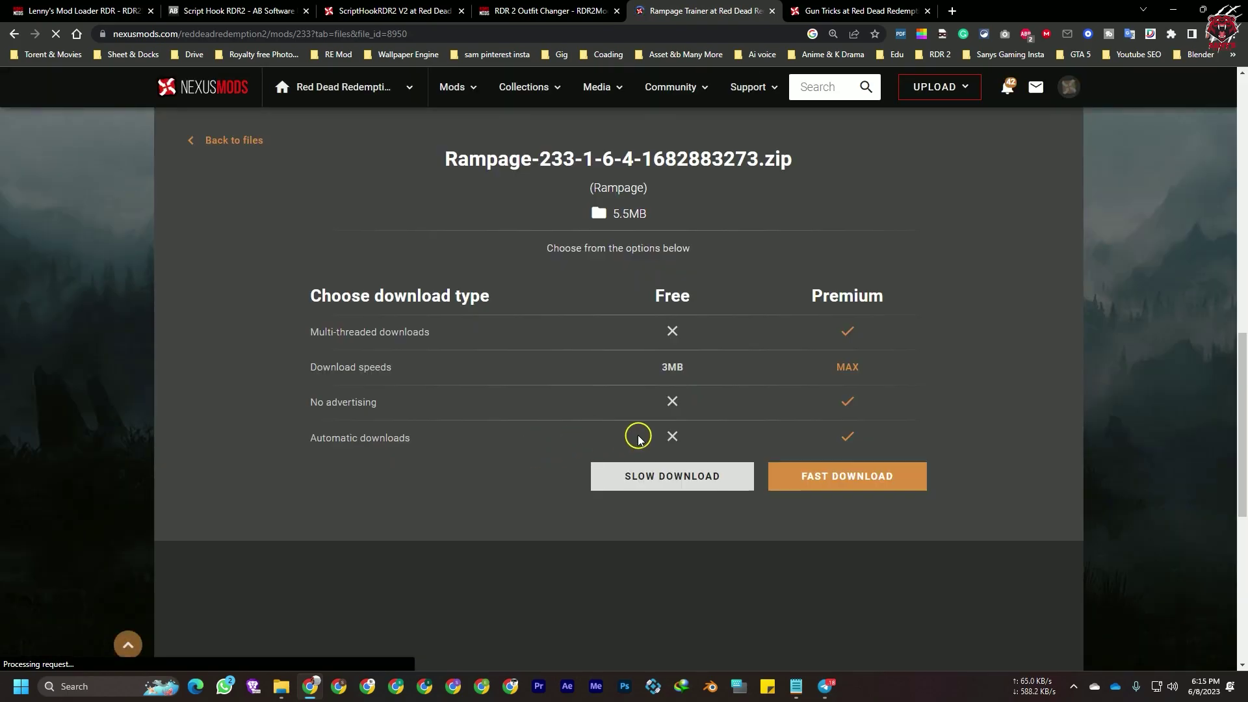
click(682, 480)
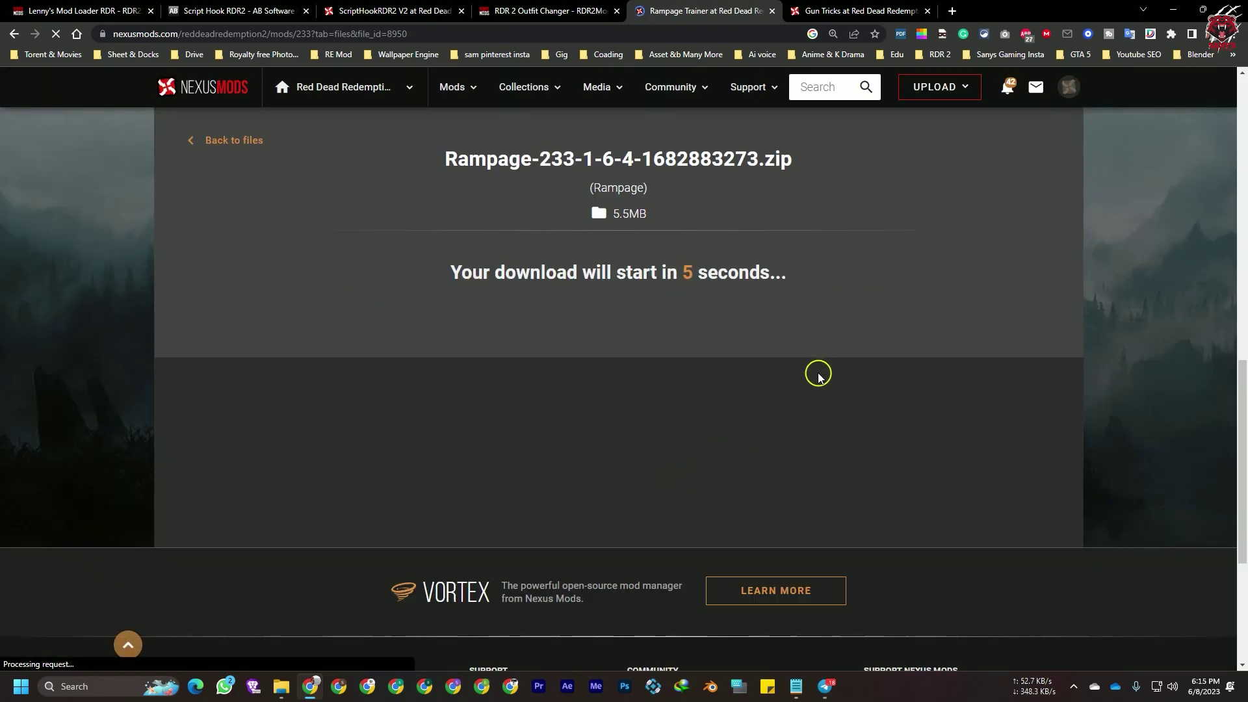
scroll(816, 397, up, 10)
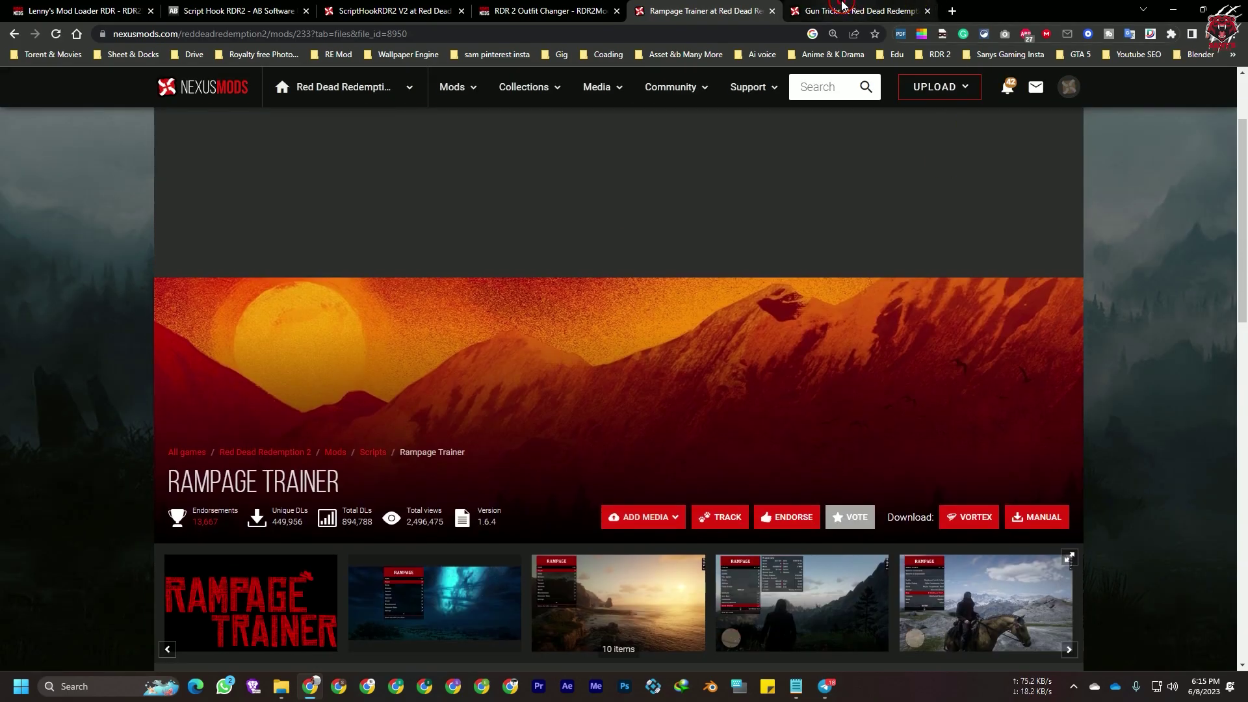
click(842, 6)
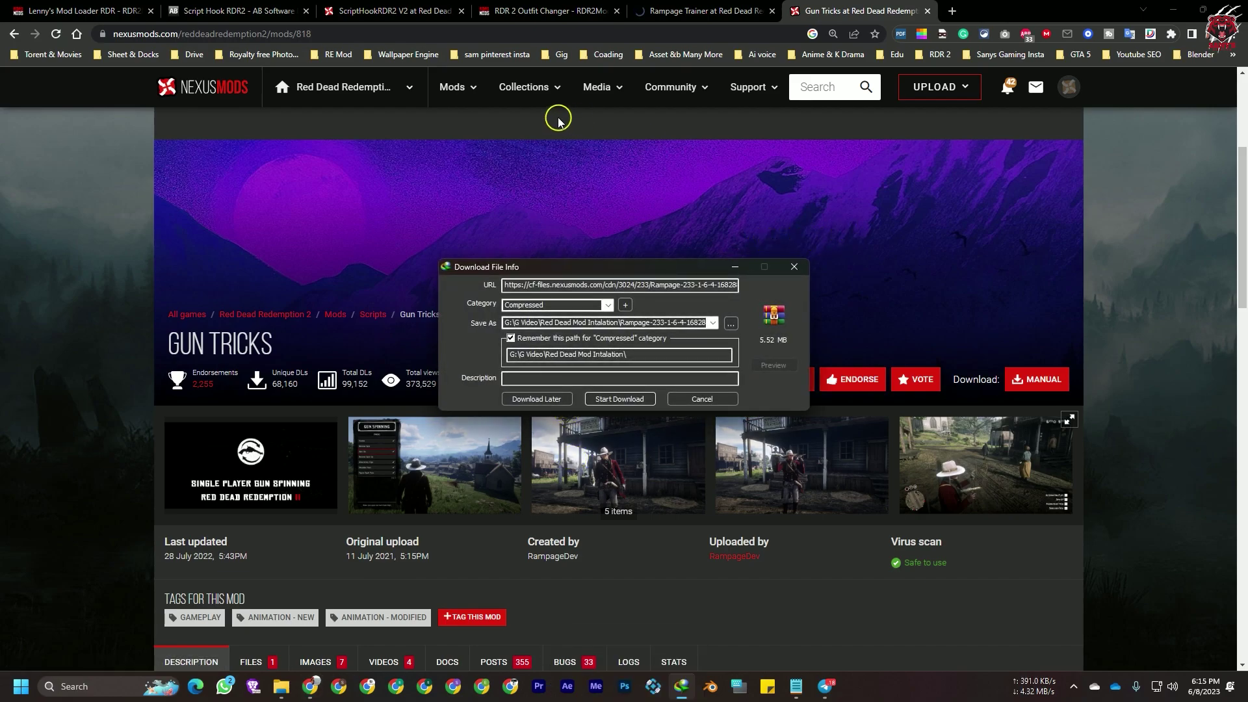
Save the Rampage archive to Red Dead Mod Intalation and open the Gun Tricks file list.
click(642, 399)
scroll(481, 501, down, 4)
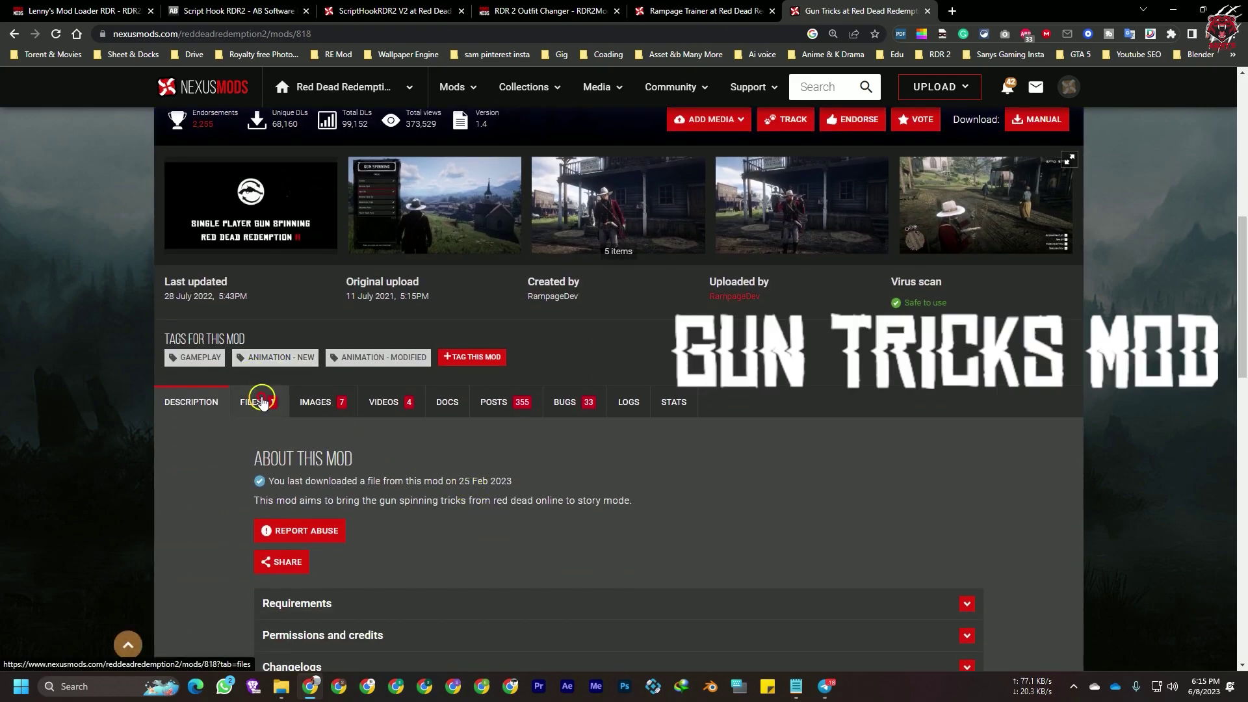
click(262, 401)
scroll(650, 412, down, 4)
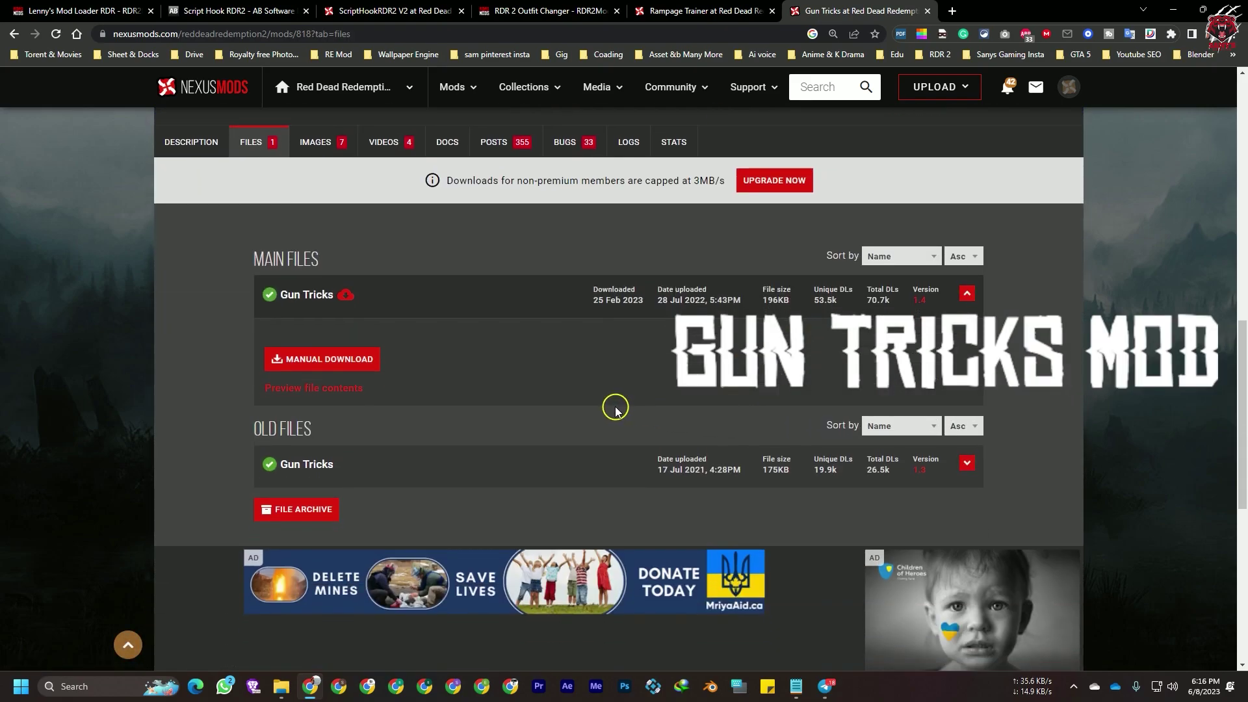
Download Gun Tricks-818-1-4-1659026604.zip (196KB) into Red Dead Mod Intalation with slow download.
click(366, 368)
click(477, 440)
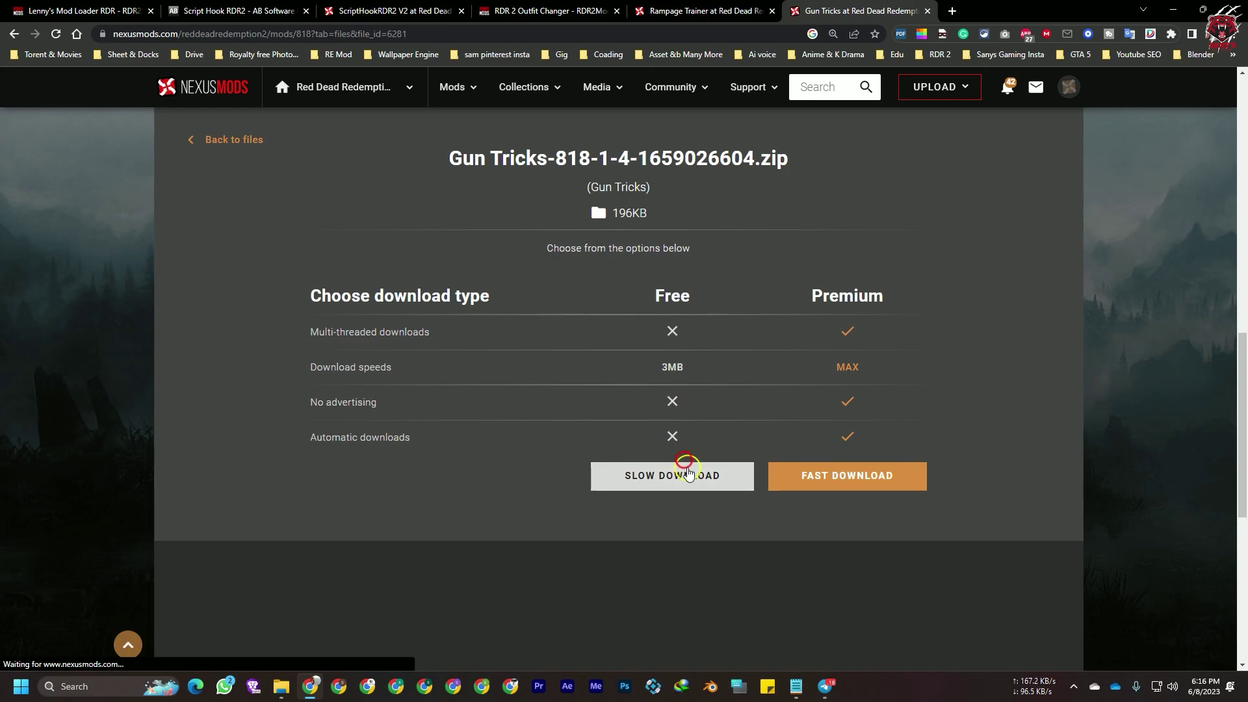
click(688, 473)
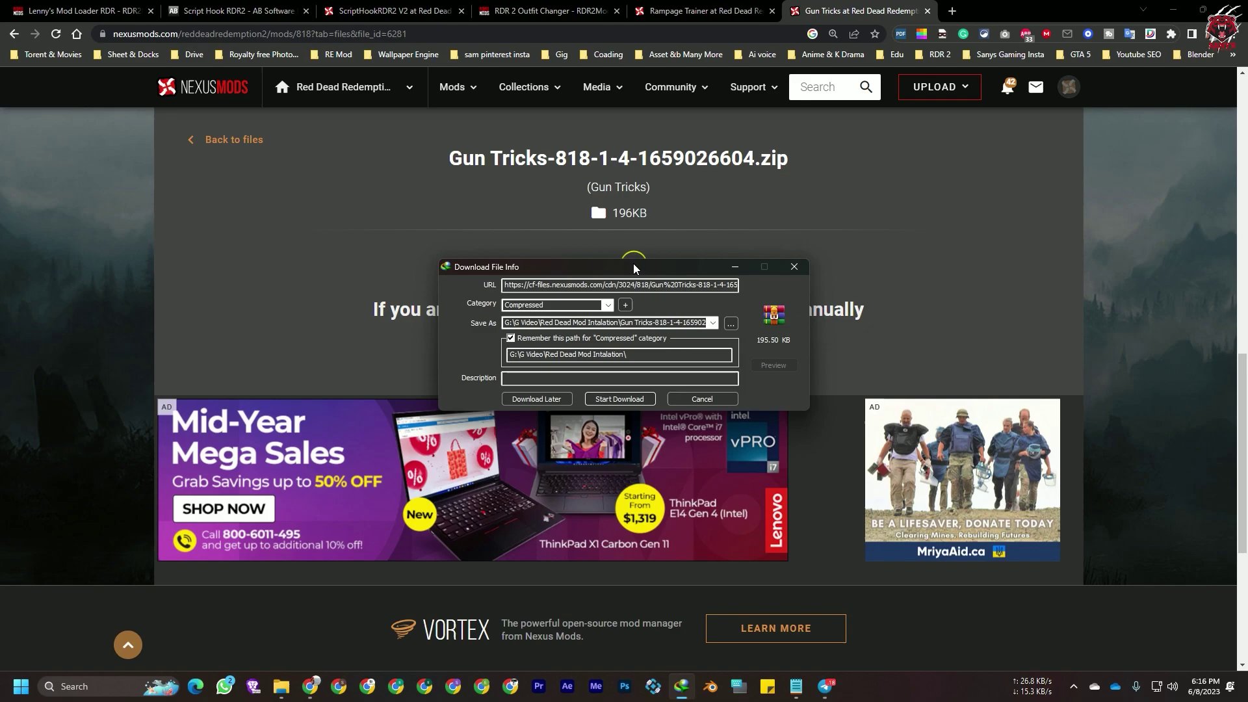
drag(633, 263, 570, 241)
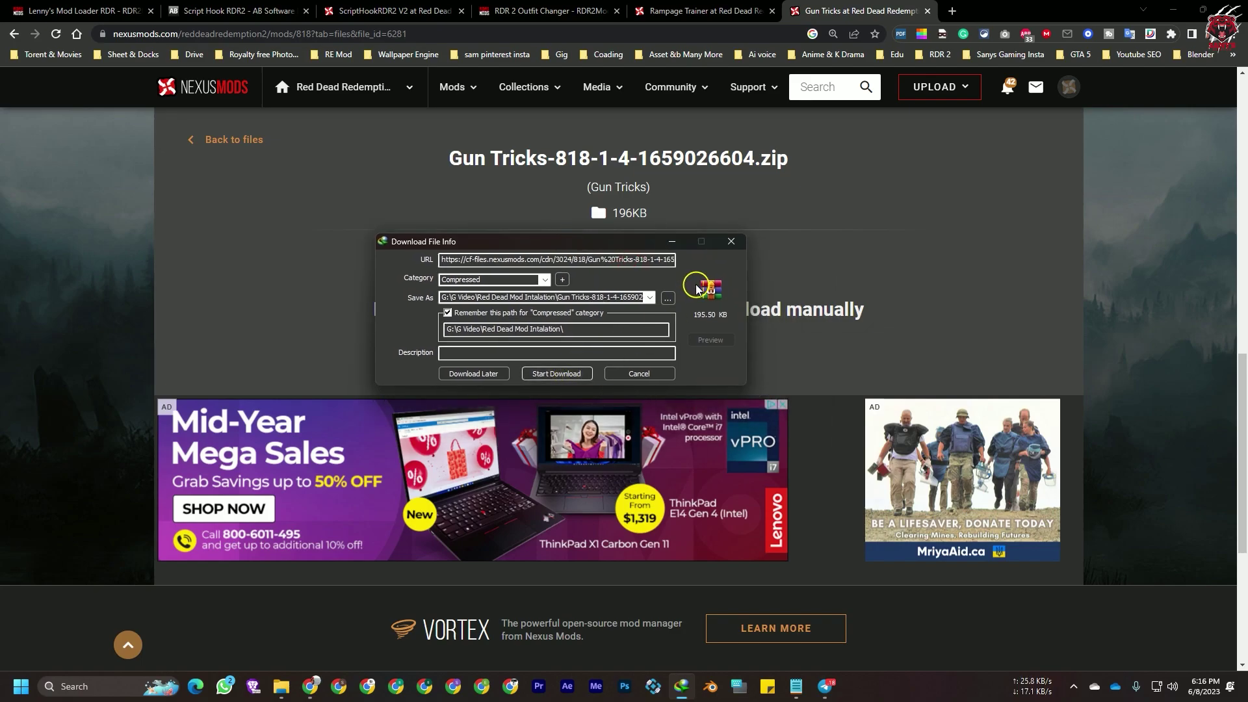
click(605, 364)
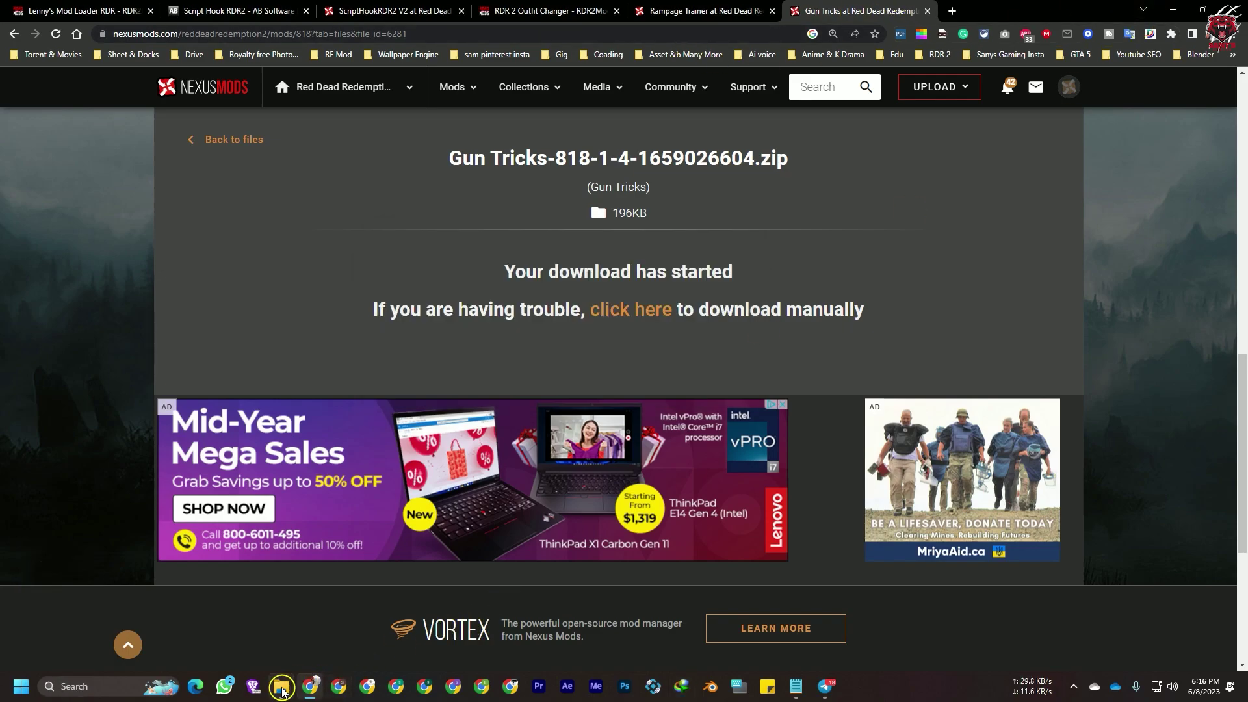
Bring up the Red Dead Mod Intalation folder and switch it to Large icons view.
mouse_move(283, 690)
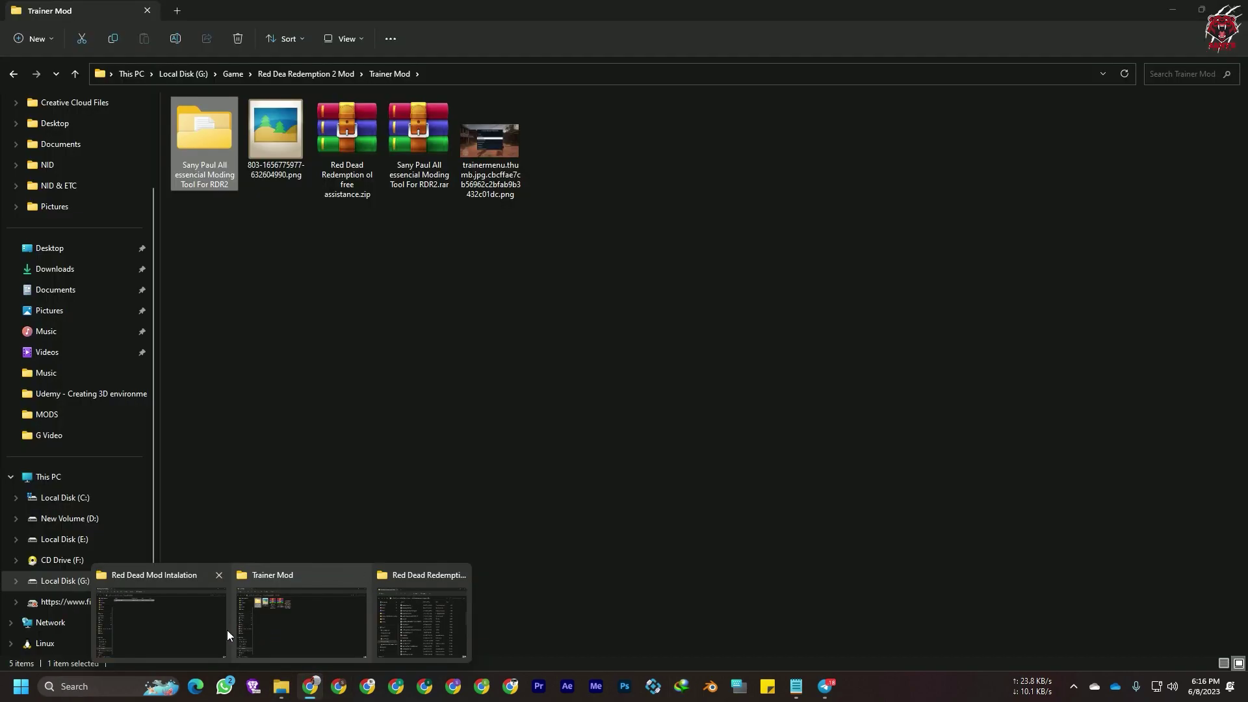
click(190, 622)
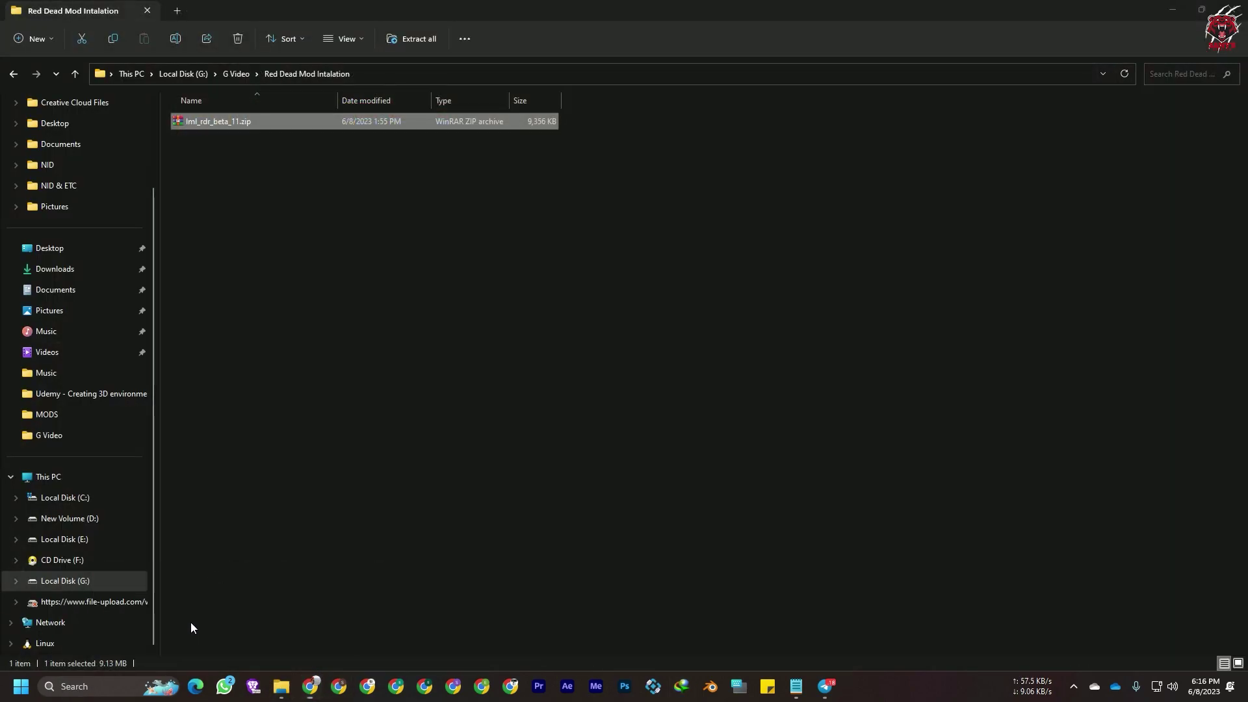
right_click(691, 238)
mouse_move(731, 245)
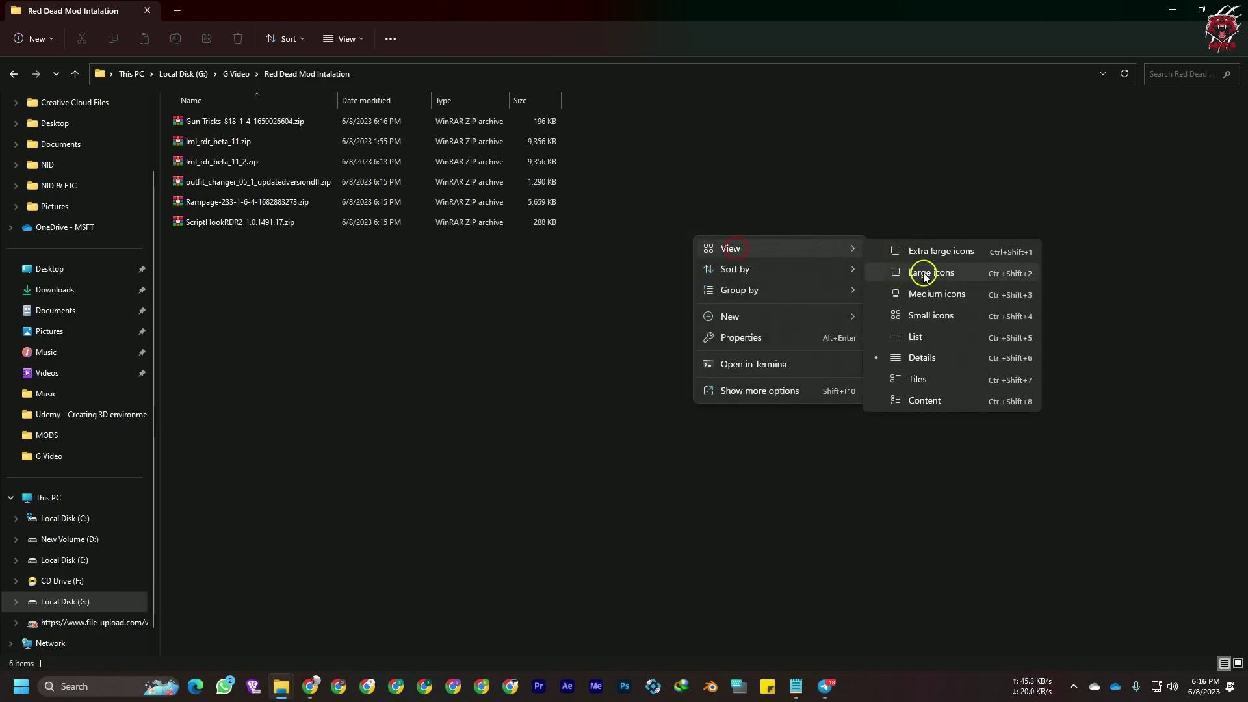
click(923, 271)
Select each archive in turn: lml_rdr_beta_11, Outfit Changer, Rampage, ScriptHookRDR2, Gun Tricks.
click(280, 204)
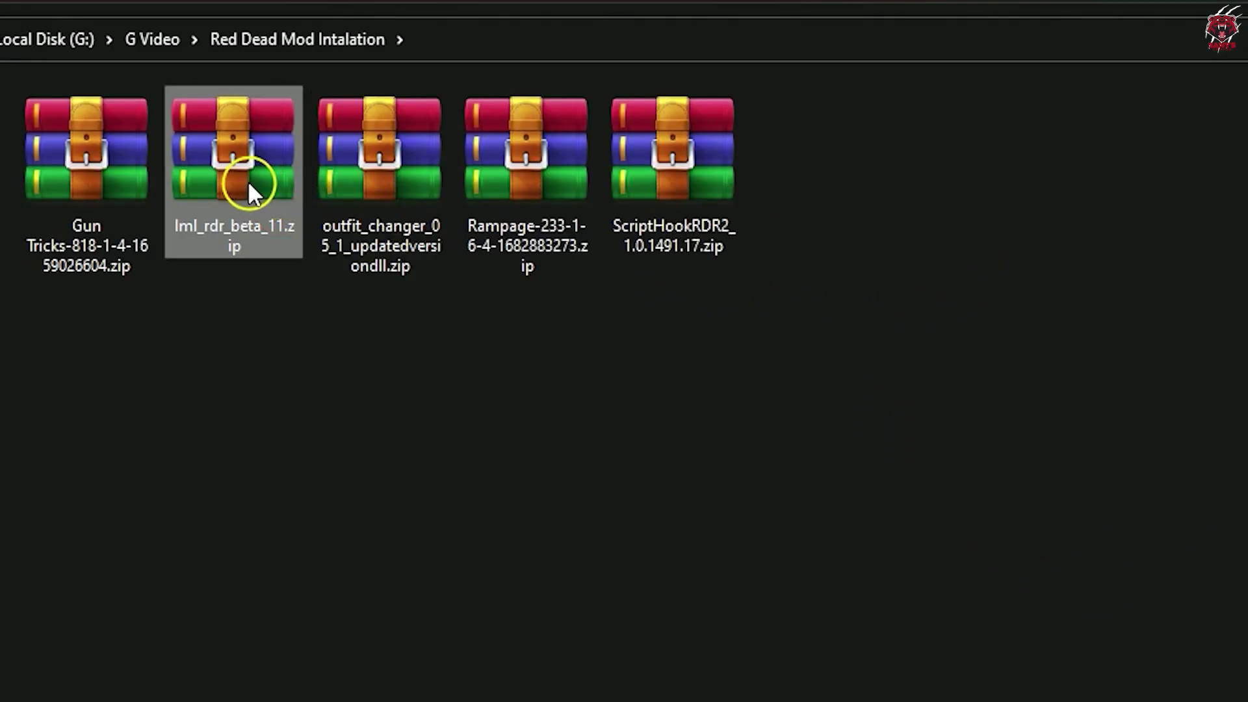
ctrl+click(383, 185)
click(383, 184)
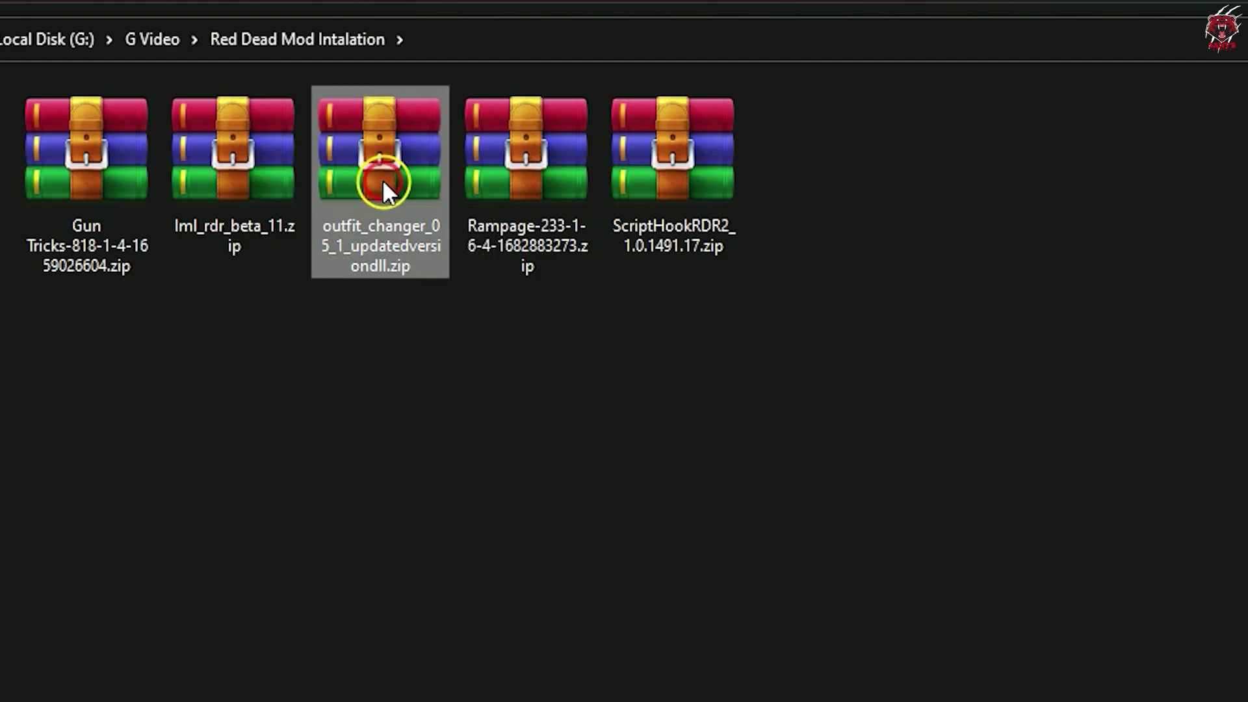
click(517, 170)
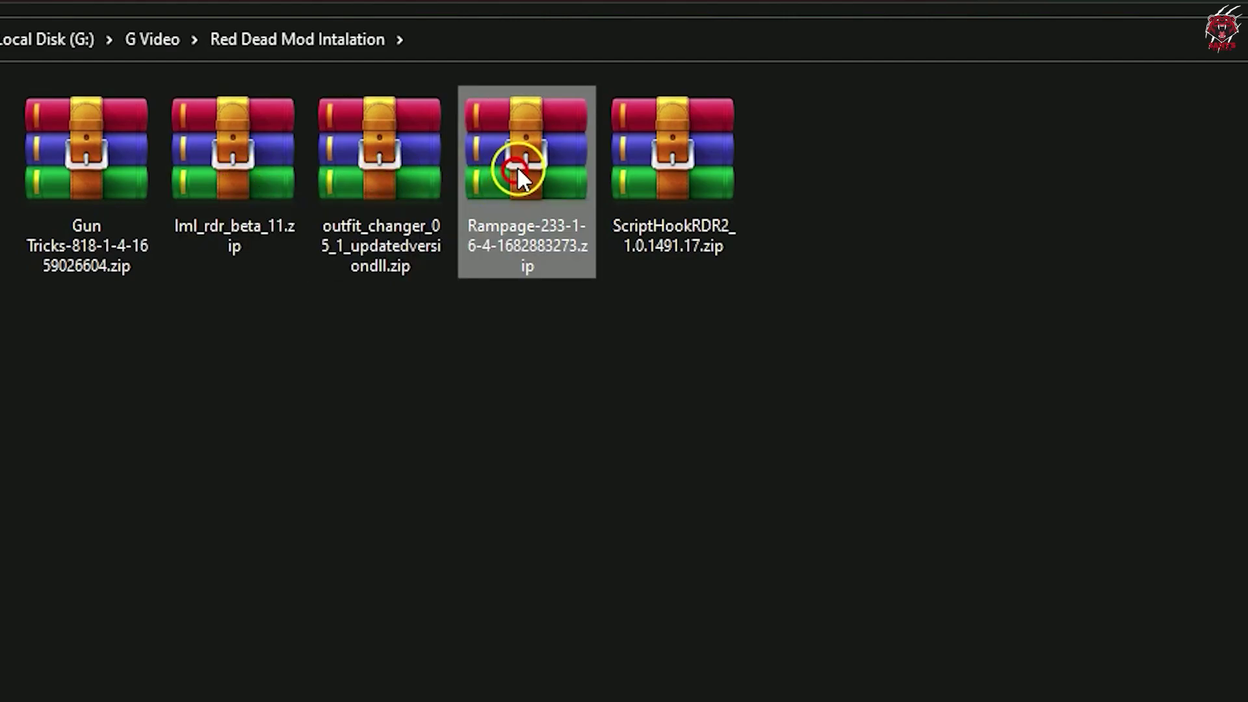
click(708, 184)
click(122, 174)
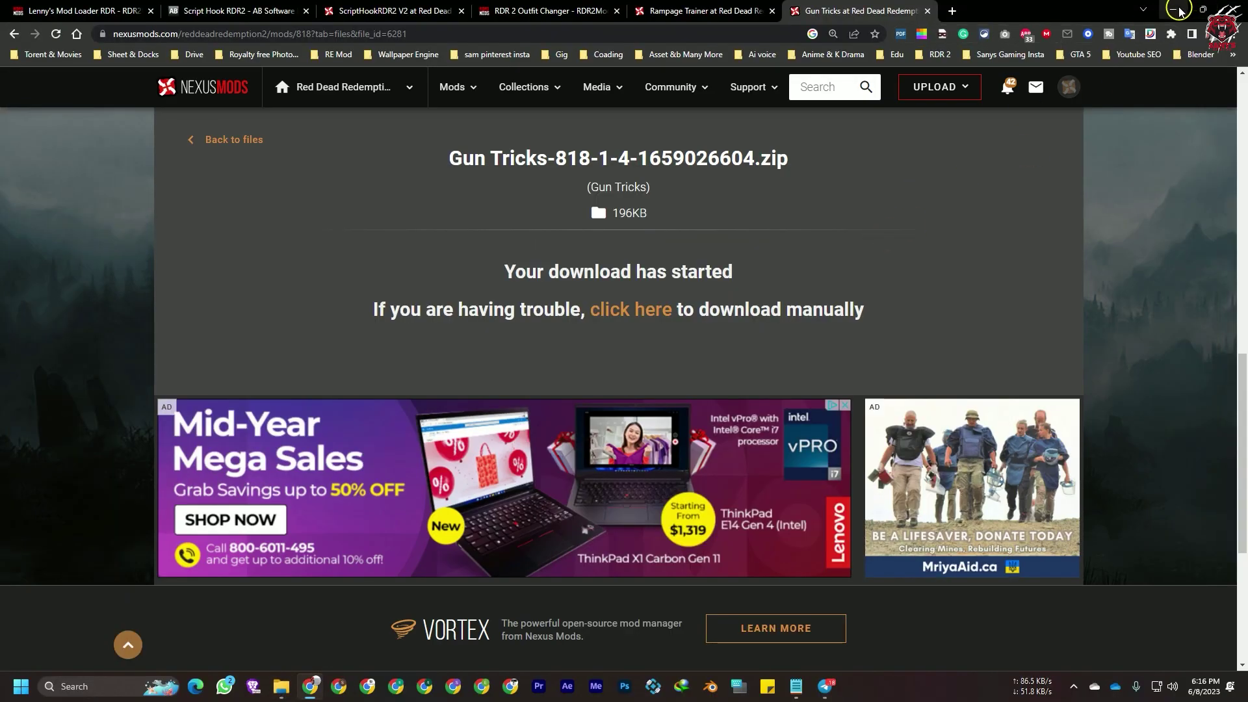
Minimize Chrome, refresh the desktop, and bring forward the Red Dead Redemption 2 folder on G:.
click(1178, 9)
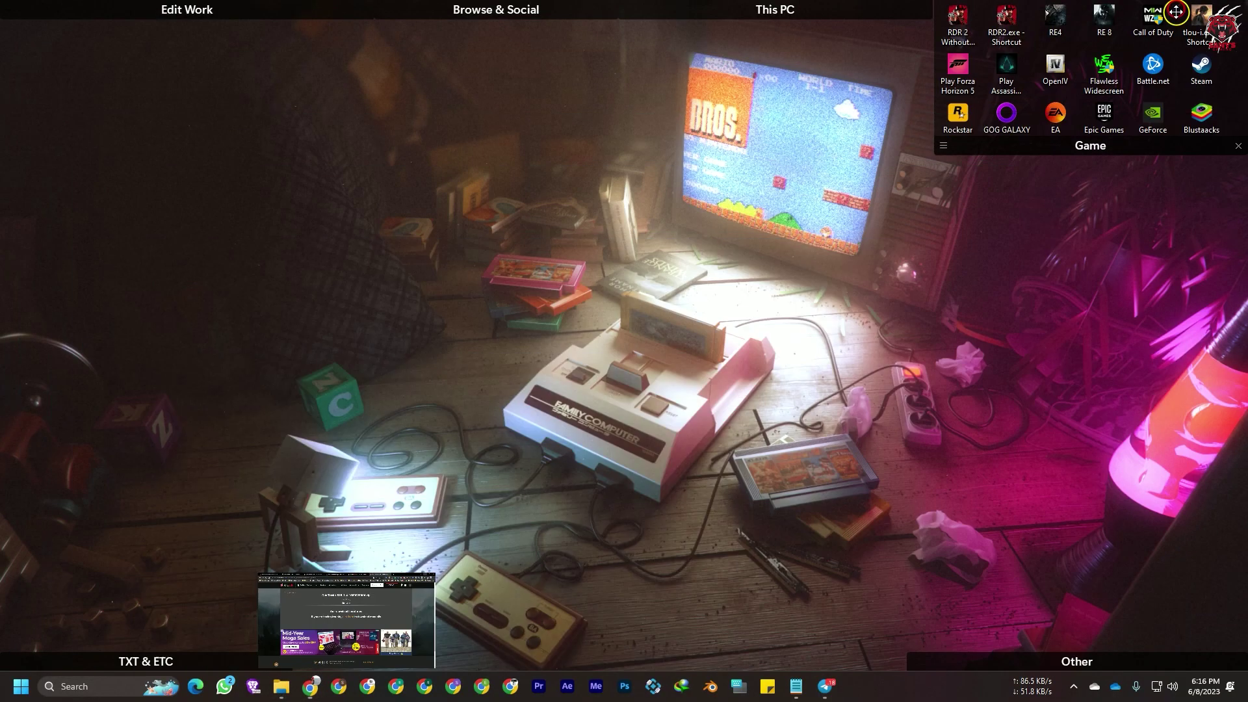
right_click(414, 371)
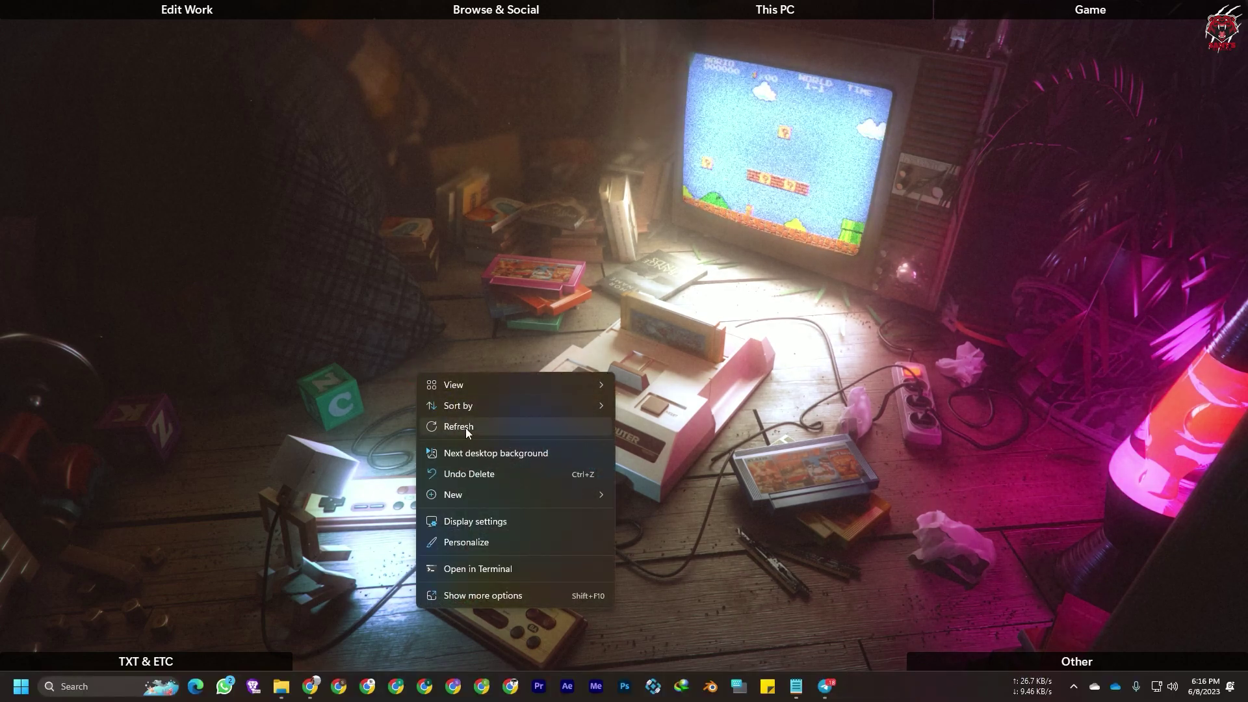
click(463, 426)
mouse_move(287, 688)
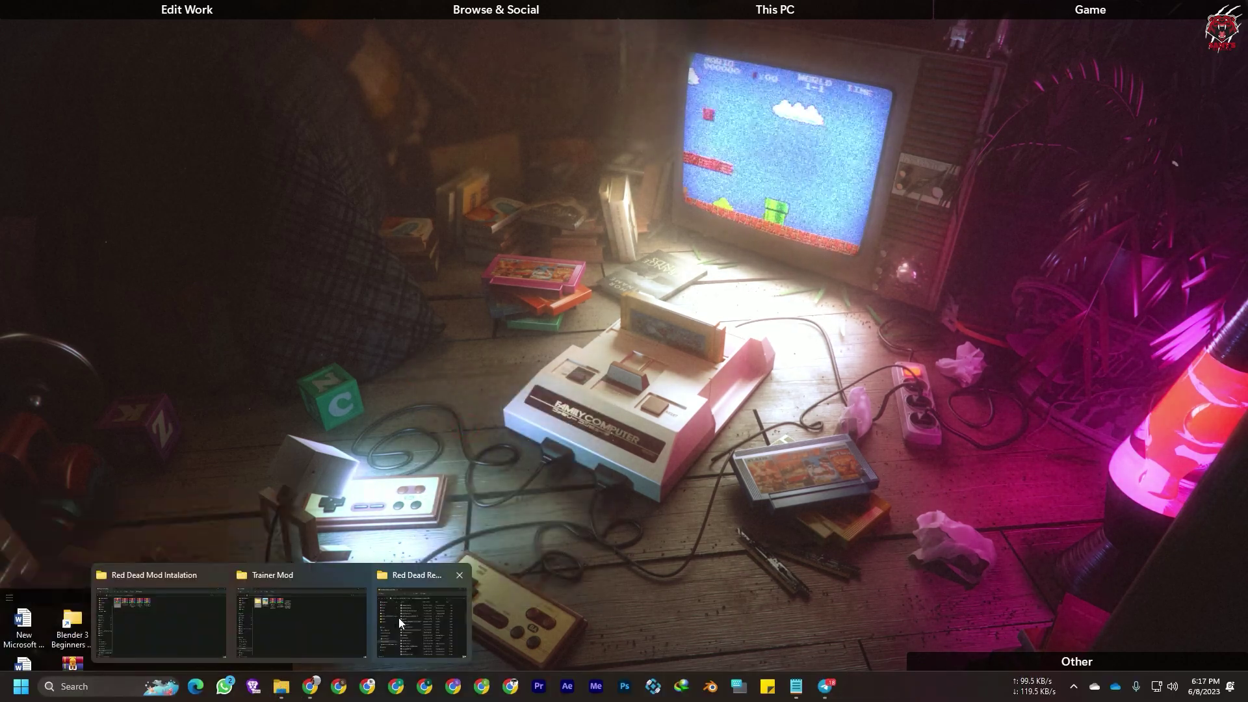
click(401, 616)
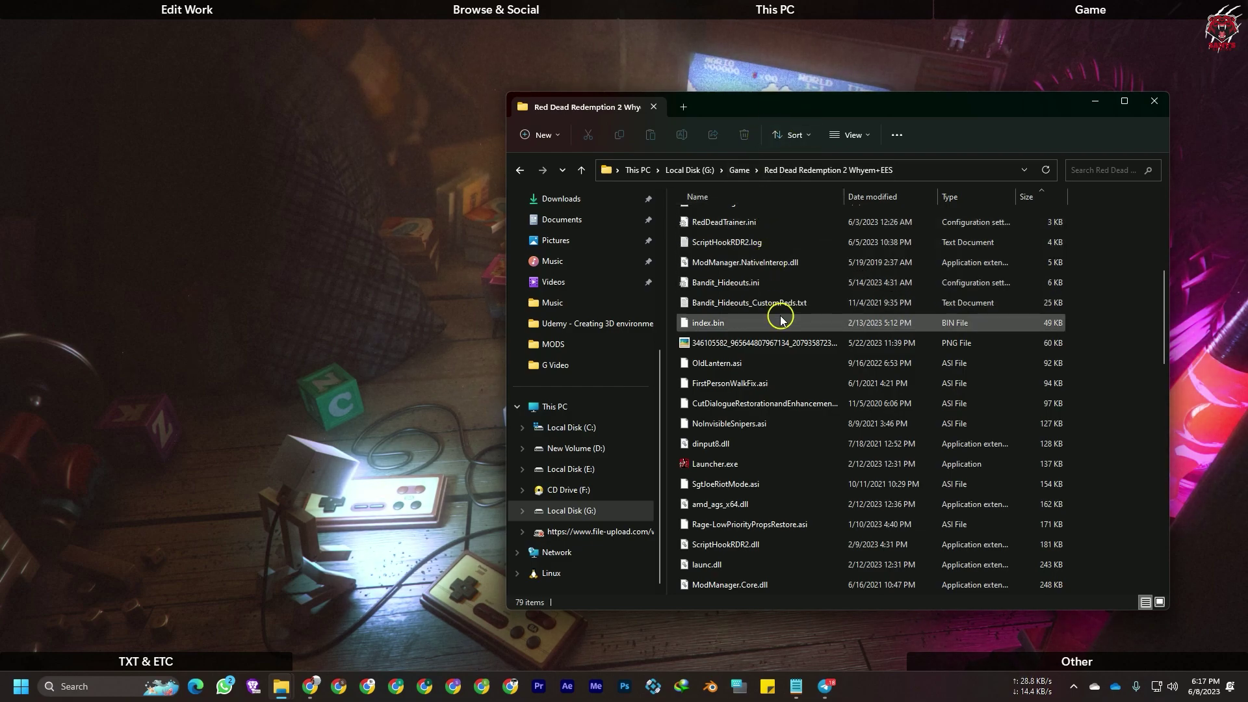
scroll(767, 351, up, 5)
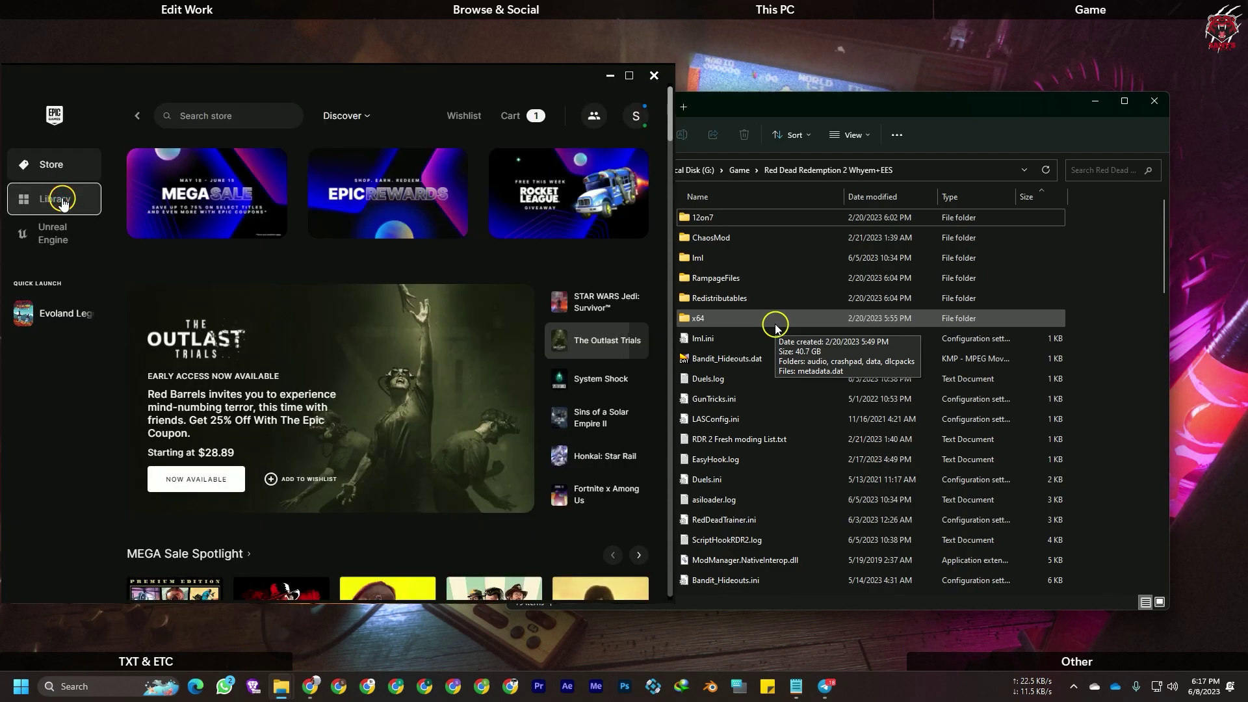
Open Evoland Legendary Edition's install location from the Epic library's Manage page, revealing the Red Dead Redemption 2 folder on G:.
click(61, 200)
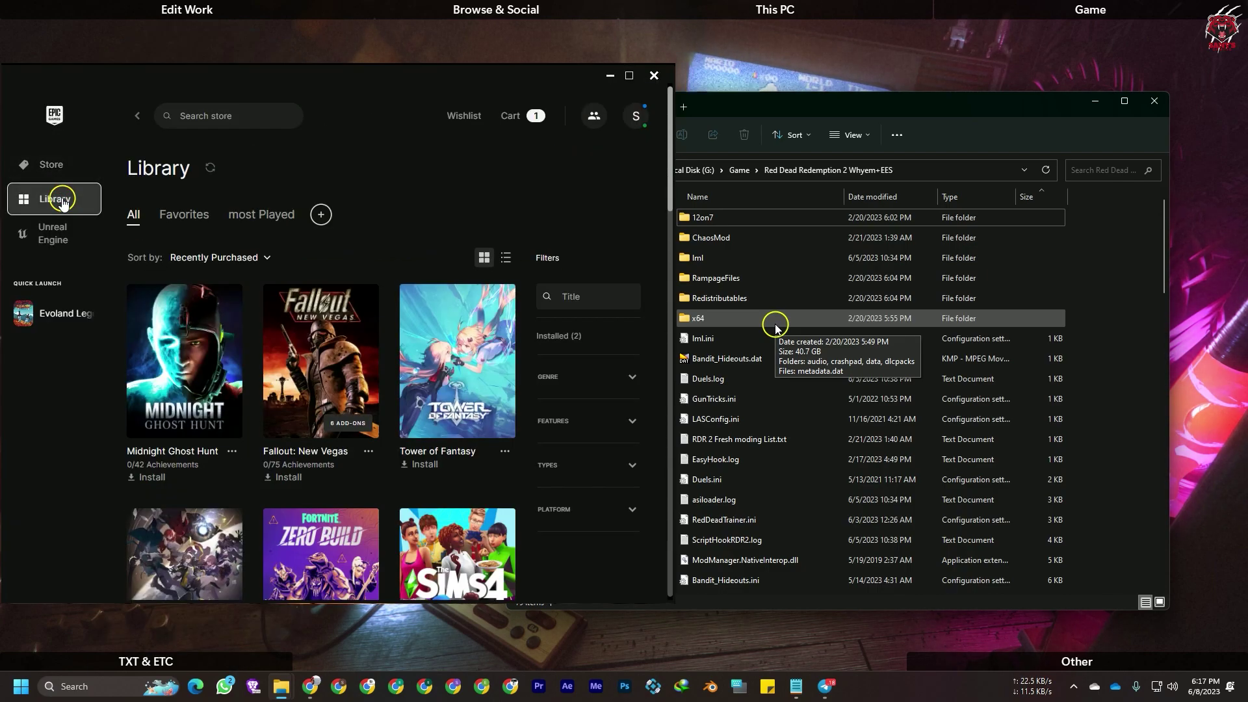
click(81, 315)
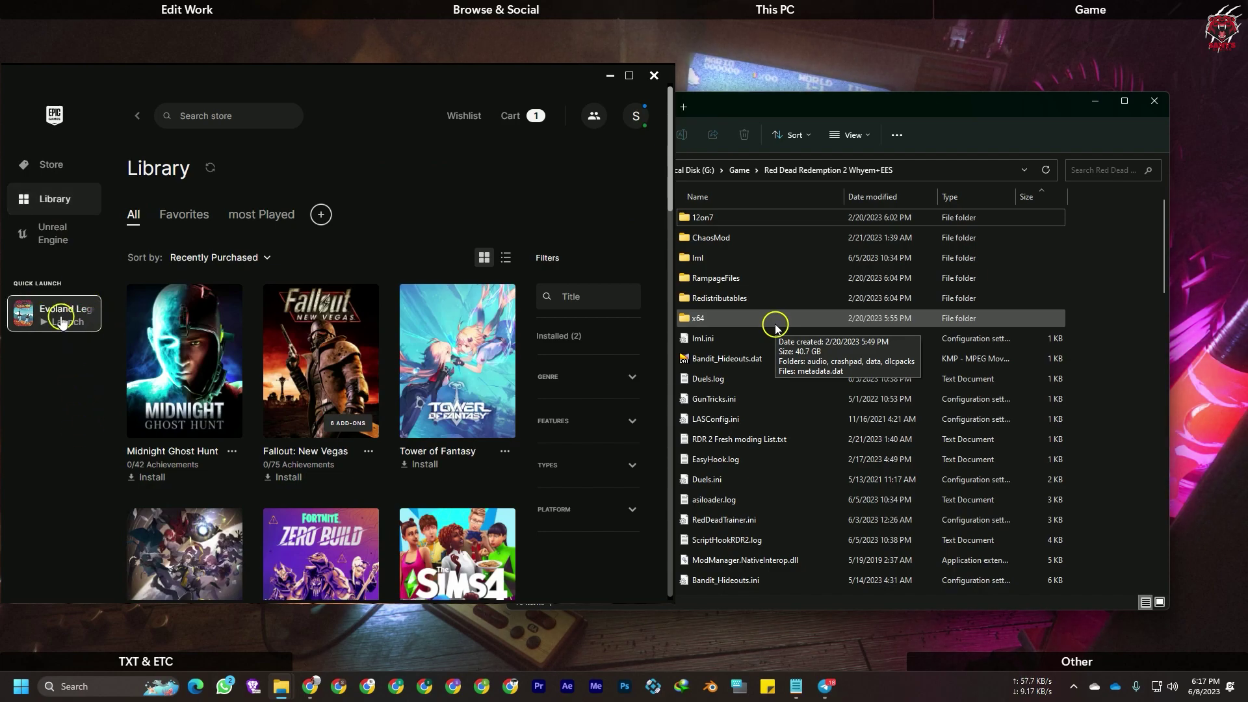
click(68, 322)
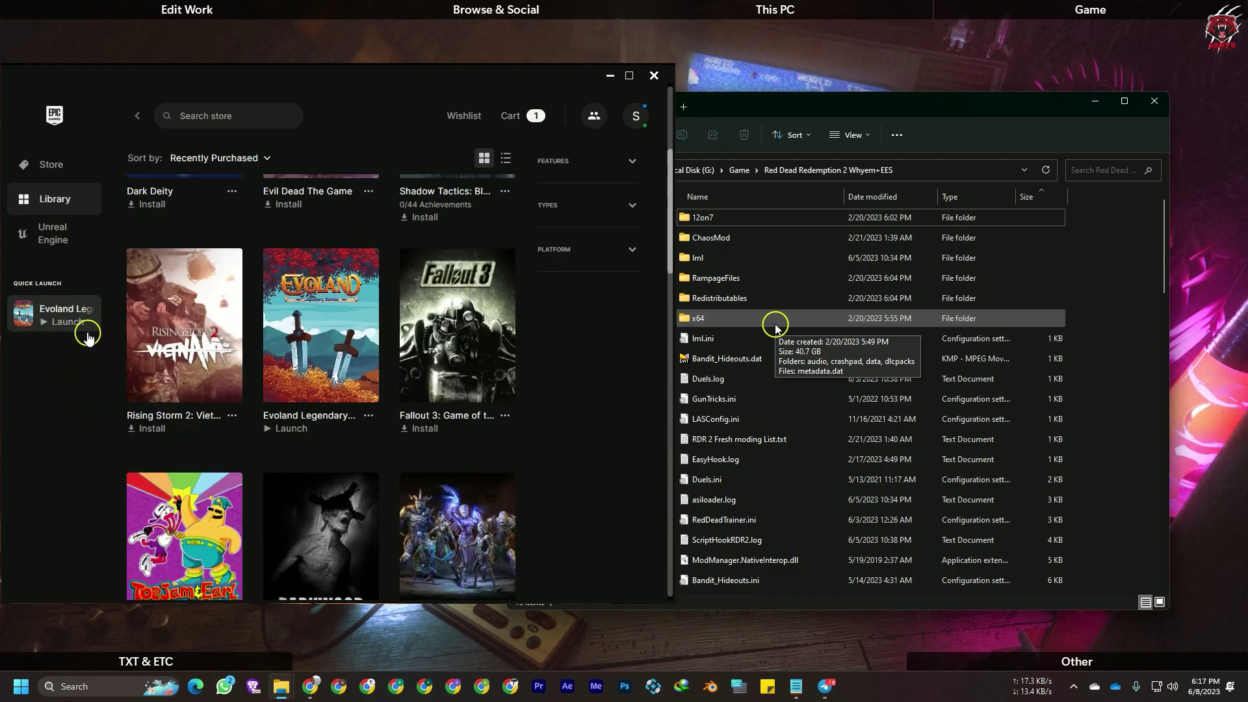
click(369, 417)
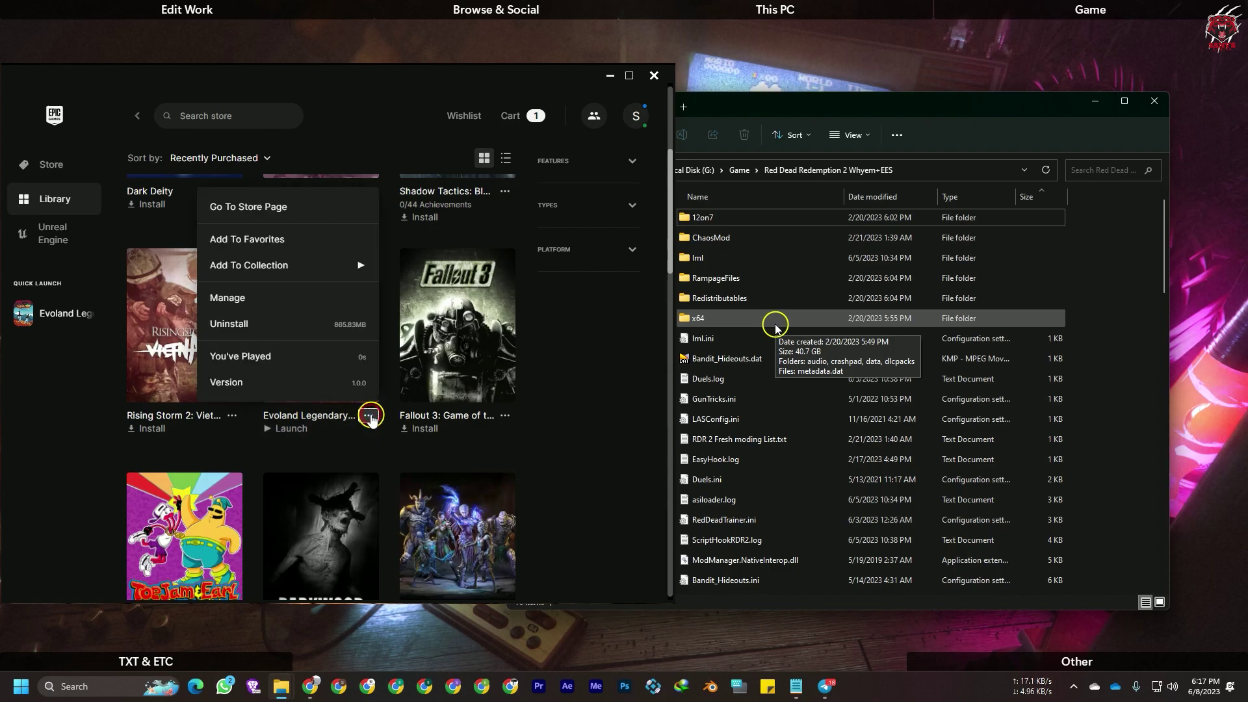
click(298, 299)
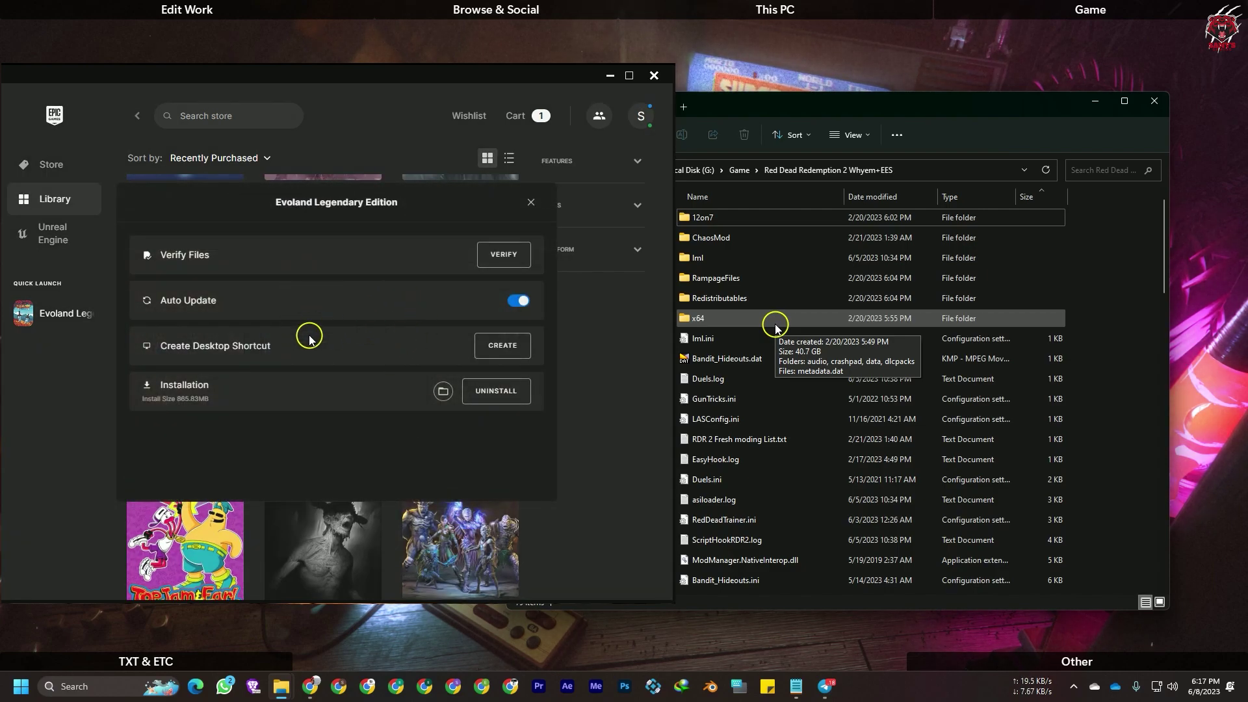
click(441, 391)
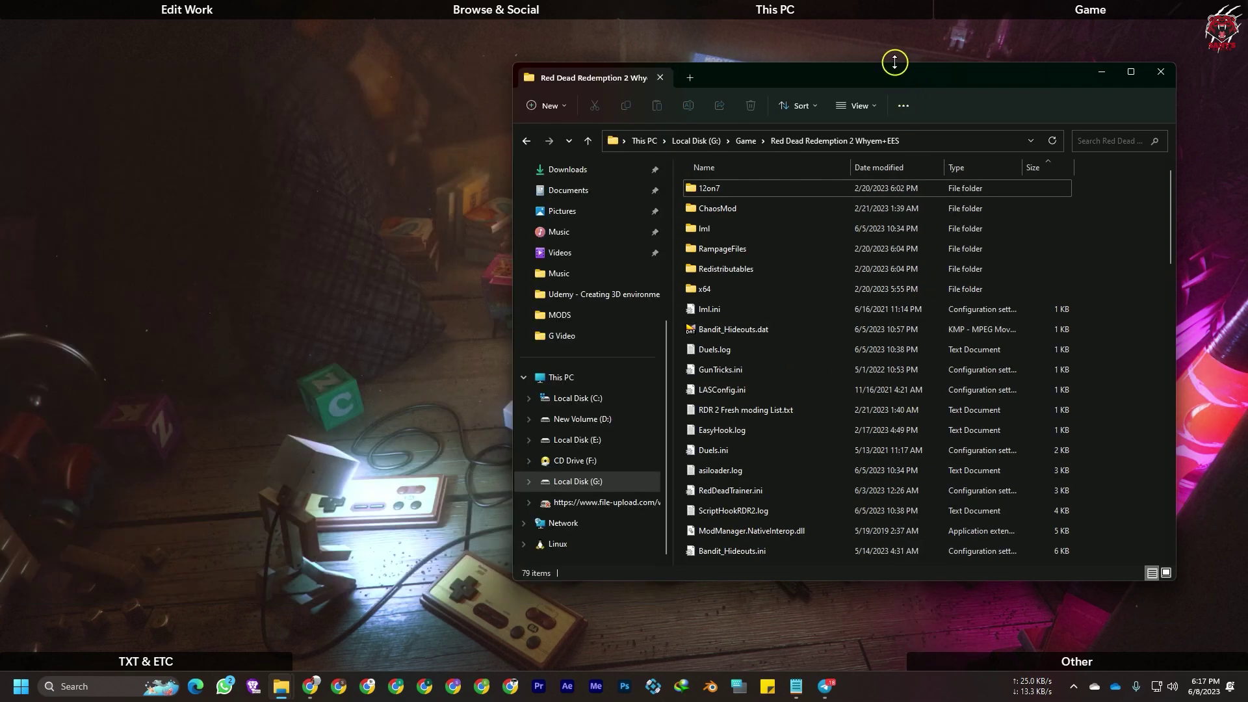
drag(895, 76, 968, 96)
Arrange the Red Dead Mod Intalation downloads folder on the left beside the game folder window.
mouse_move(318, 681)
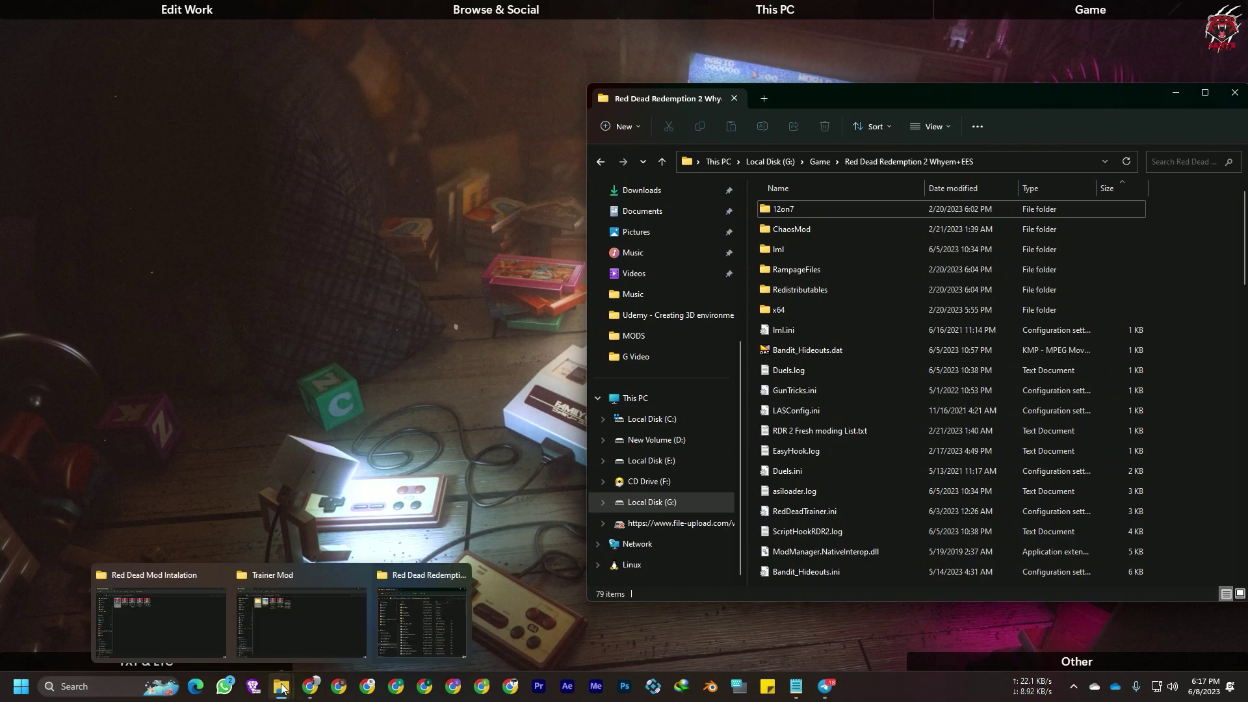
click(189, 618)
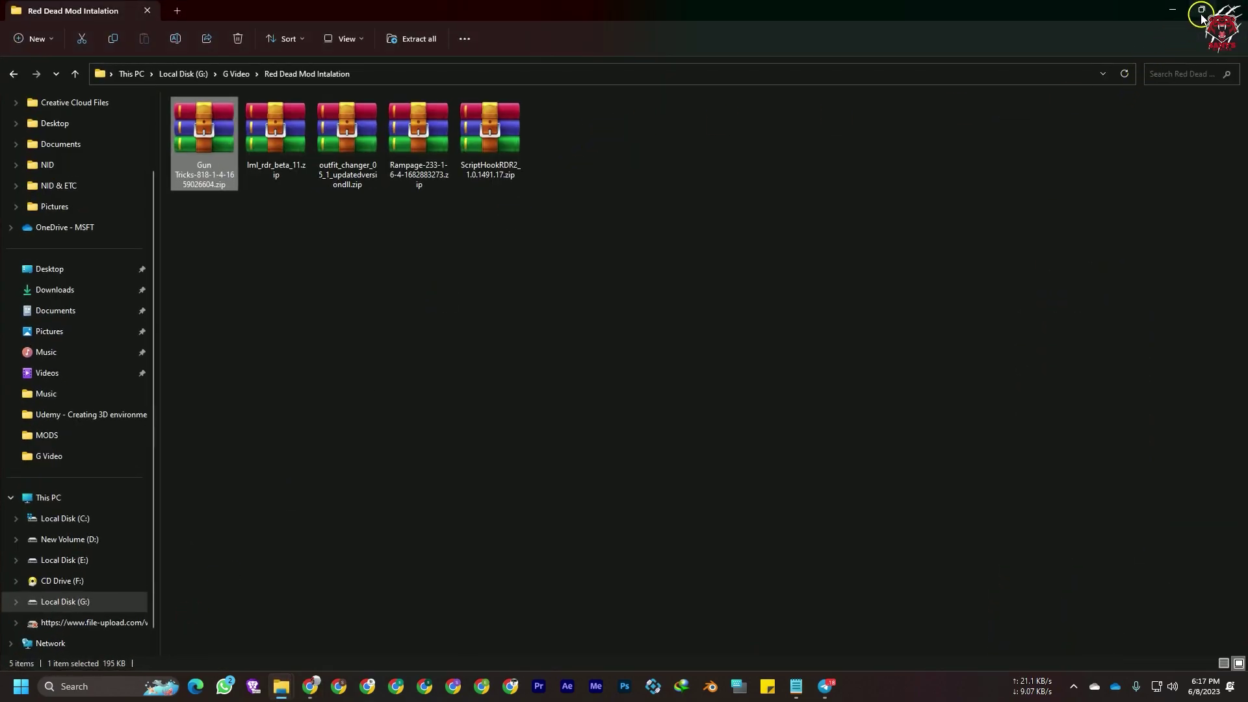
click(1202, 11)
drag(885, 77, 445, 99)
click(977, 96)
drag(977, 96, 974, 84)
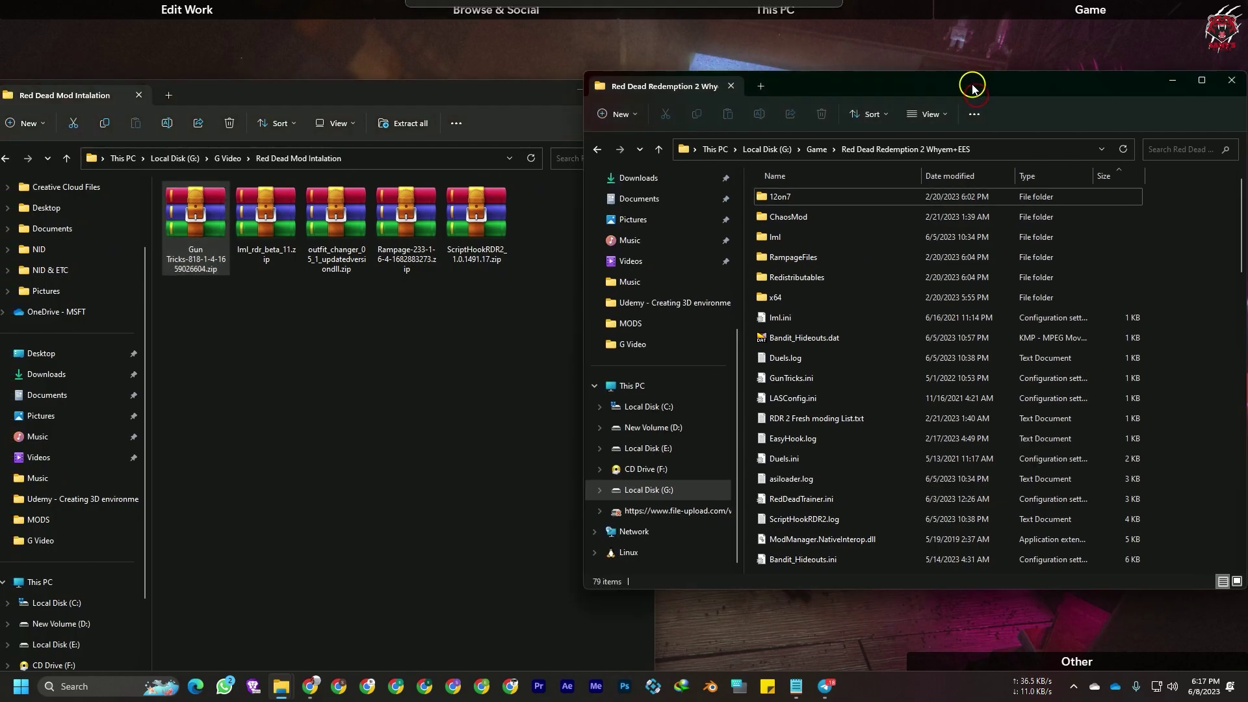
Open lml_rdr_beta_11.zip in WinRAR and browse into its ModLoader folder.
click(278, 229)
double_click(277, 230)
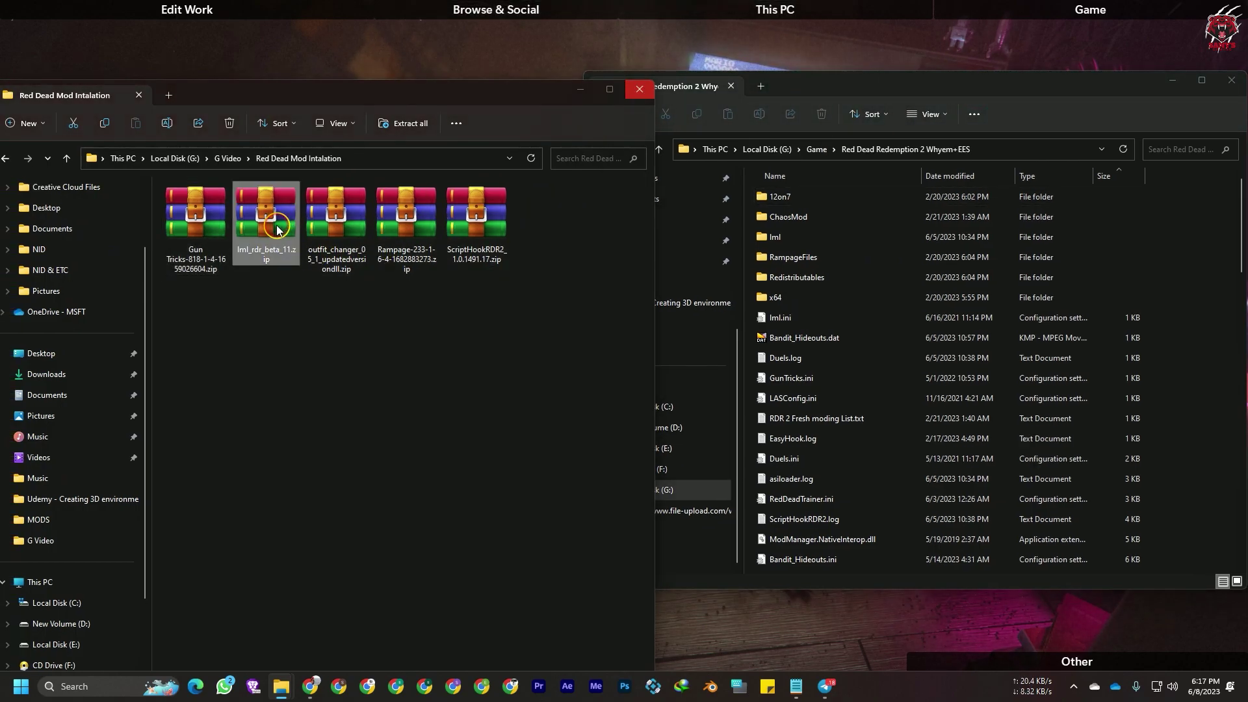
drag(603, 214, 336, 167)
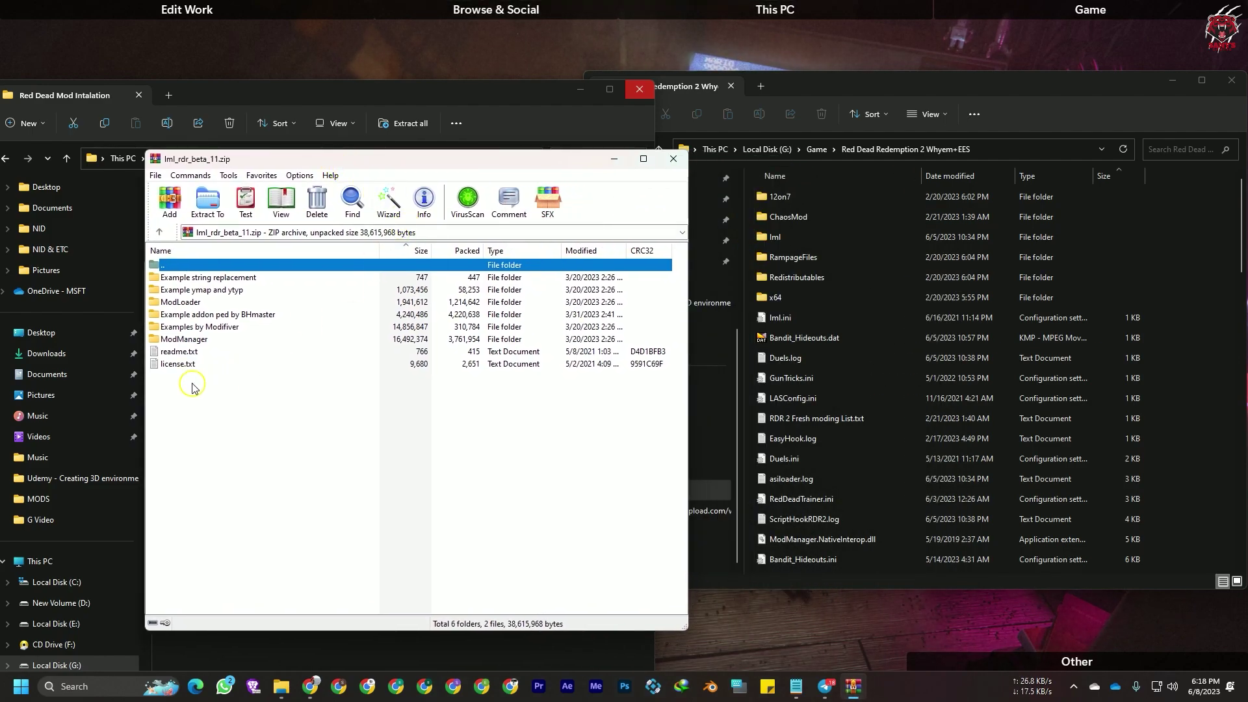
double_click(186, 302)
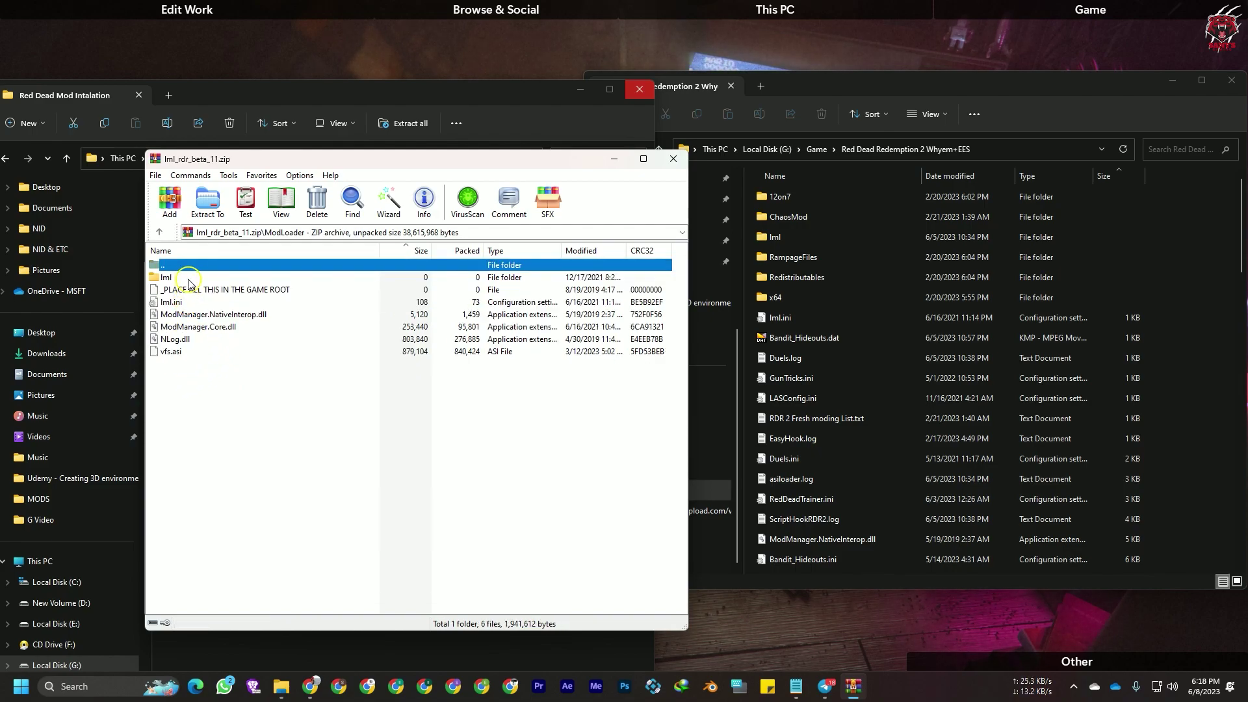
drag(176, 394, 282, 232)
drag(468, 160, 485, 281)
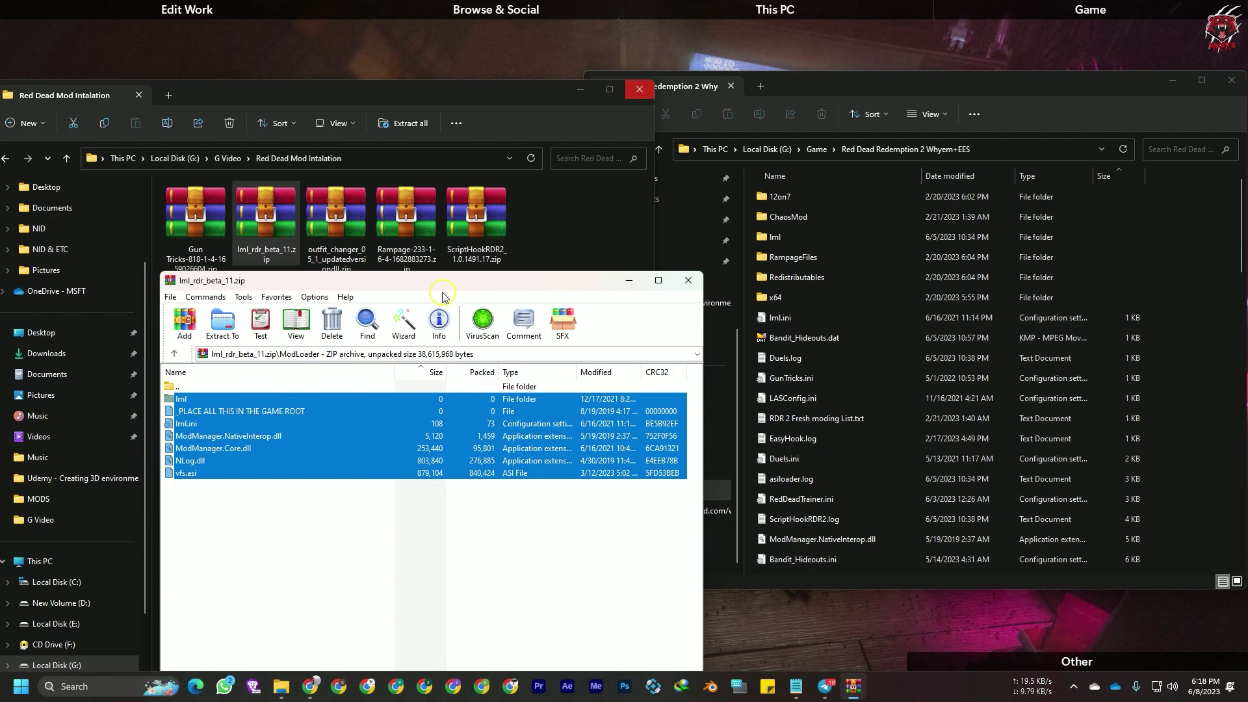
drag(424, 281, 403, 195)
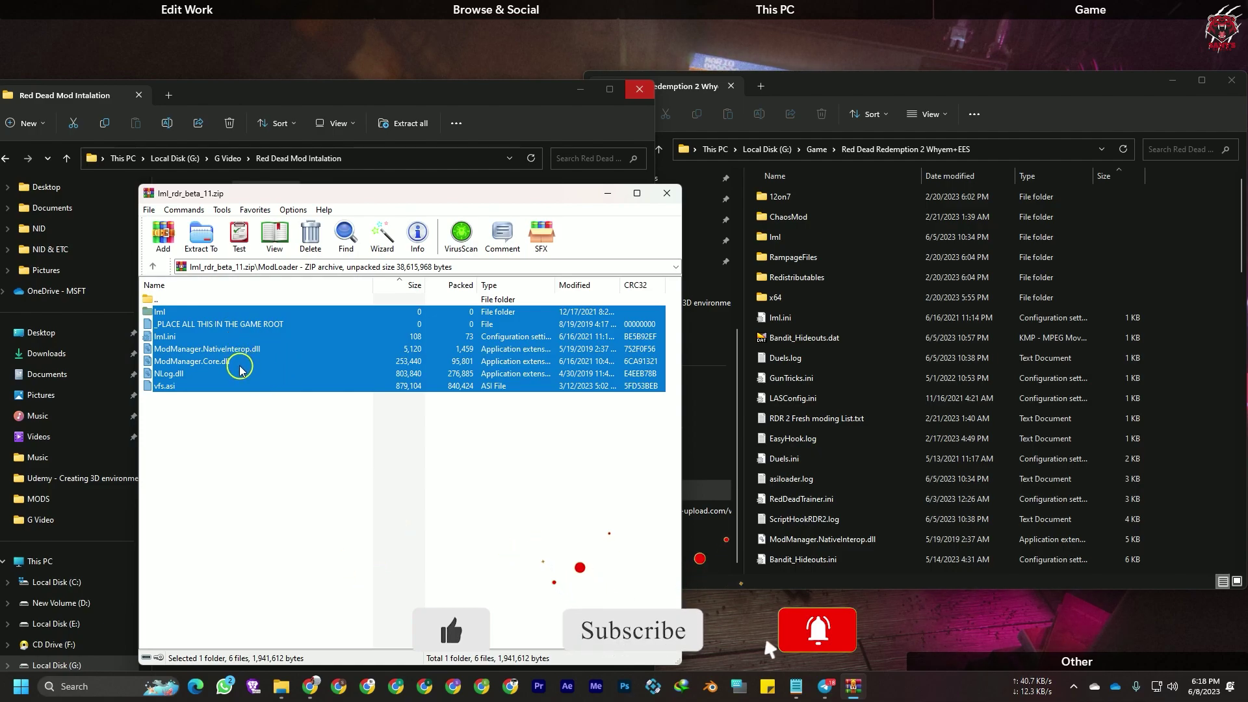
drag(345, 193, 293, 172)
double_click(120, 277)
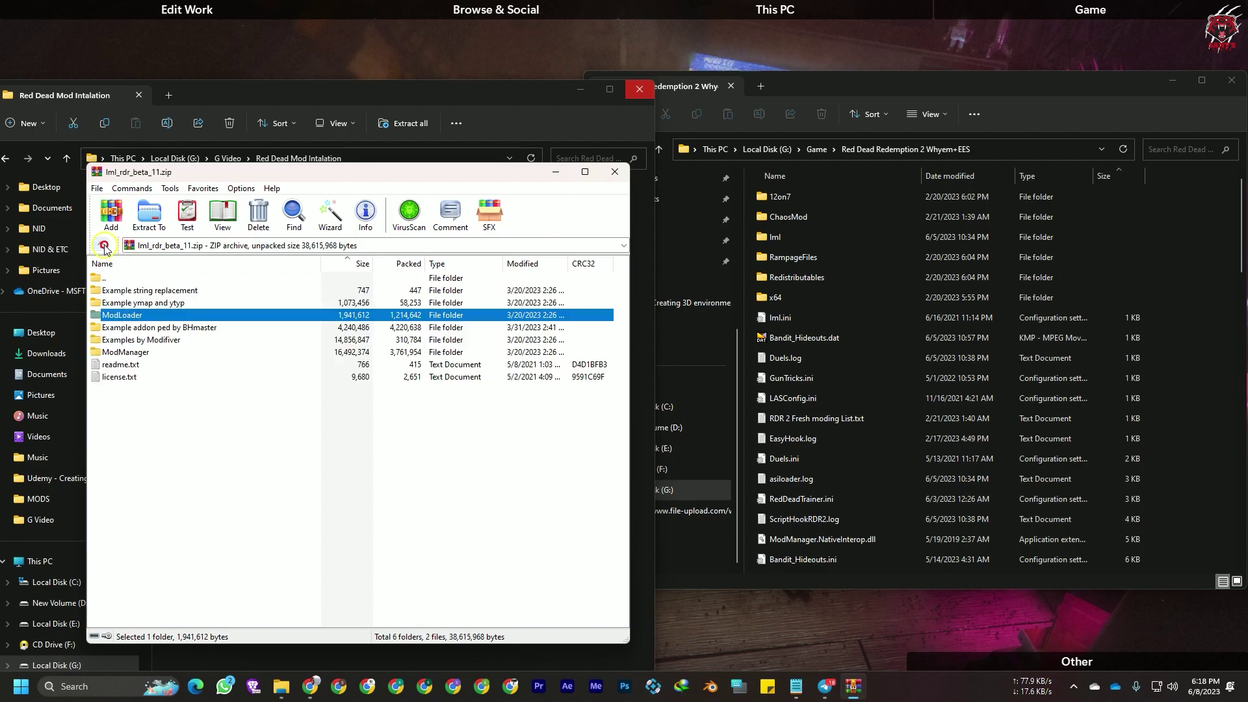
double_click(127, 316)
Drag all ModLoader files into the game folder, confirm lml and lml.ini, then close the archive.
drag(113, 387, 1113, 309)
drag(1196, 306, 1194, 308)
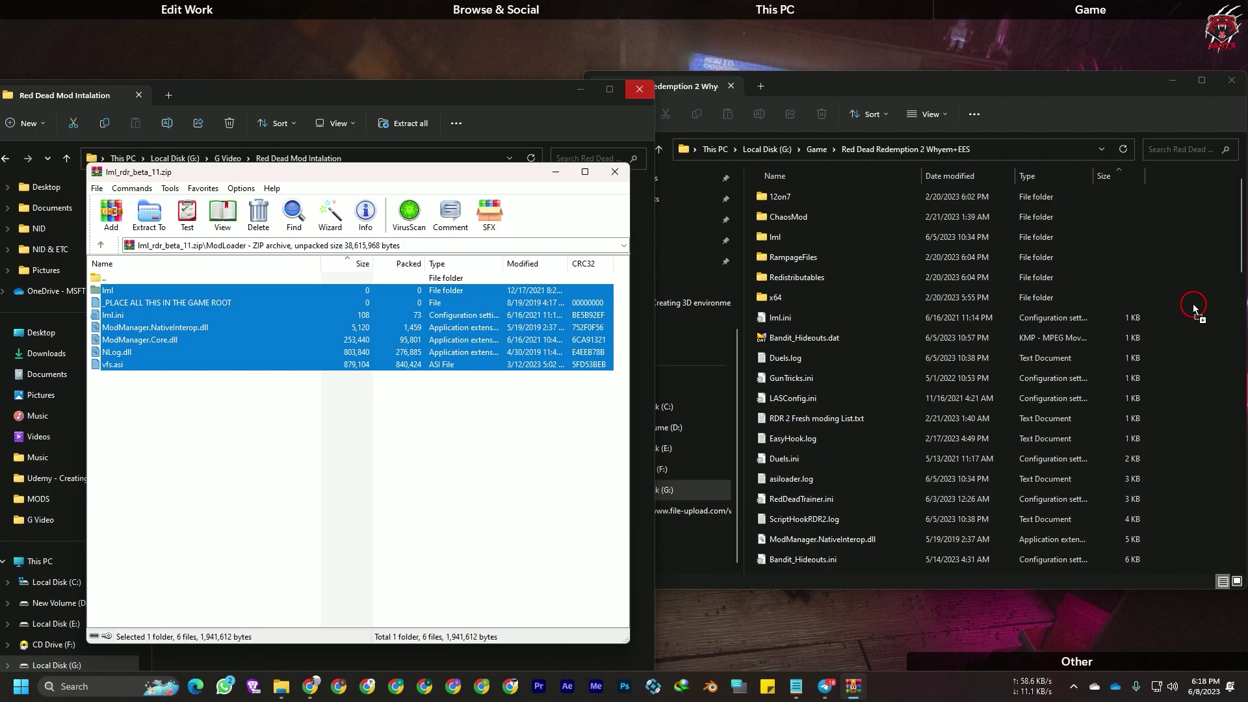
drag(392, 309, 389, 315)
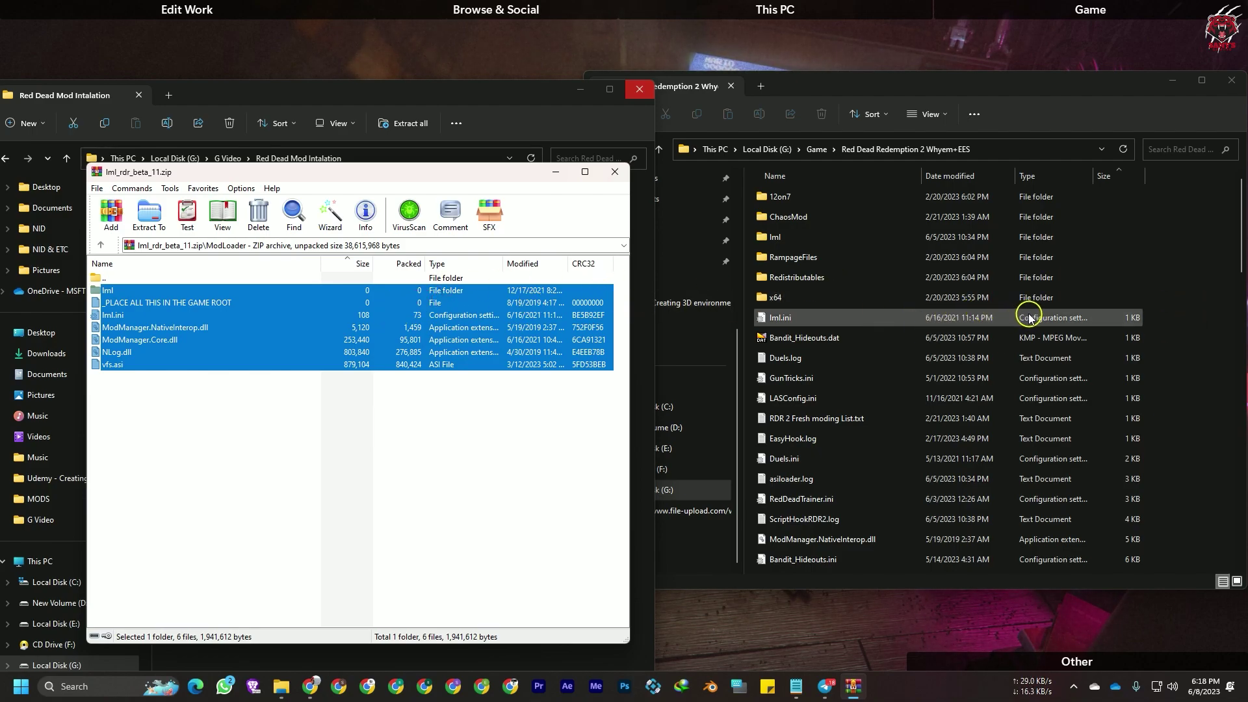
click(776, 237)
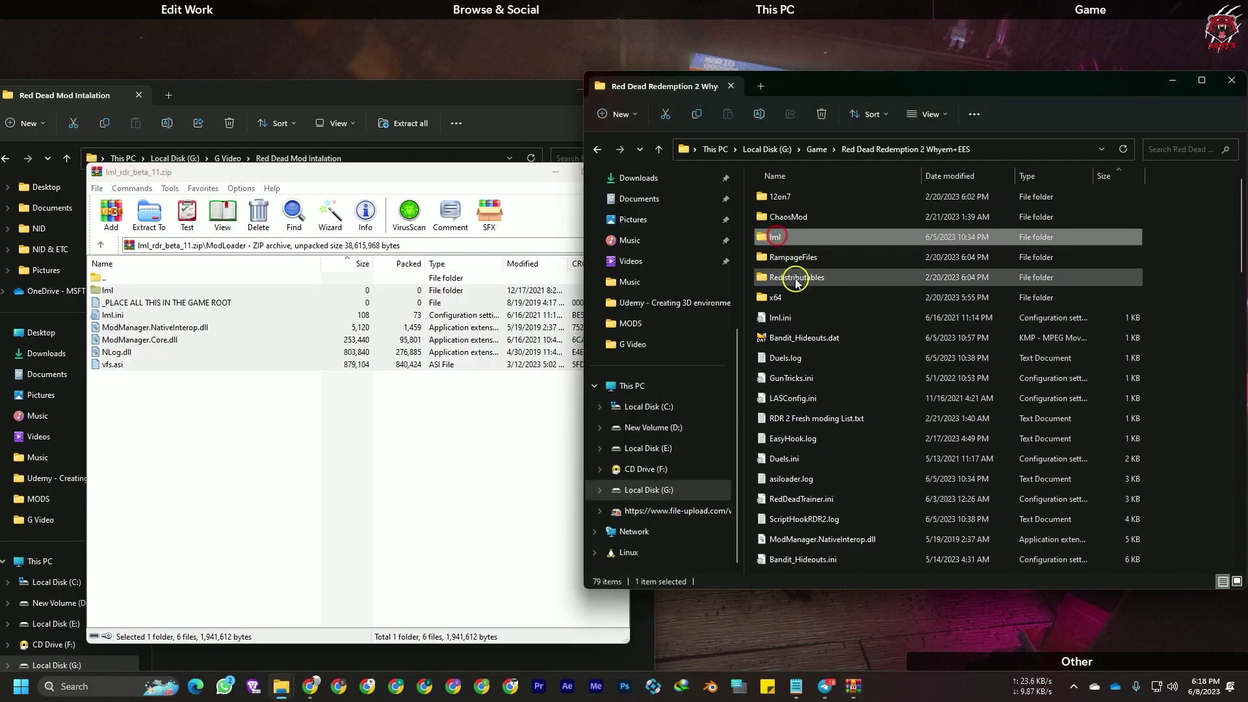
click(782, 299)
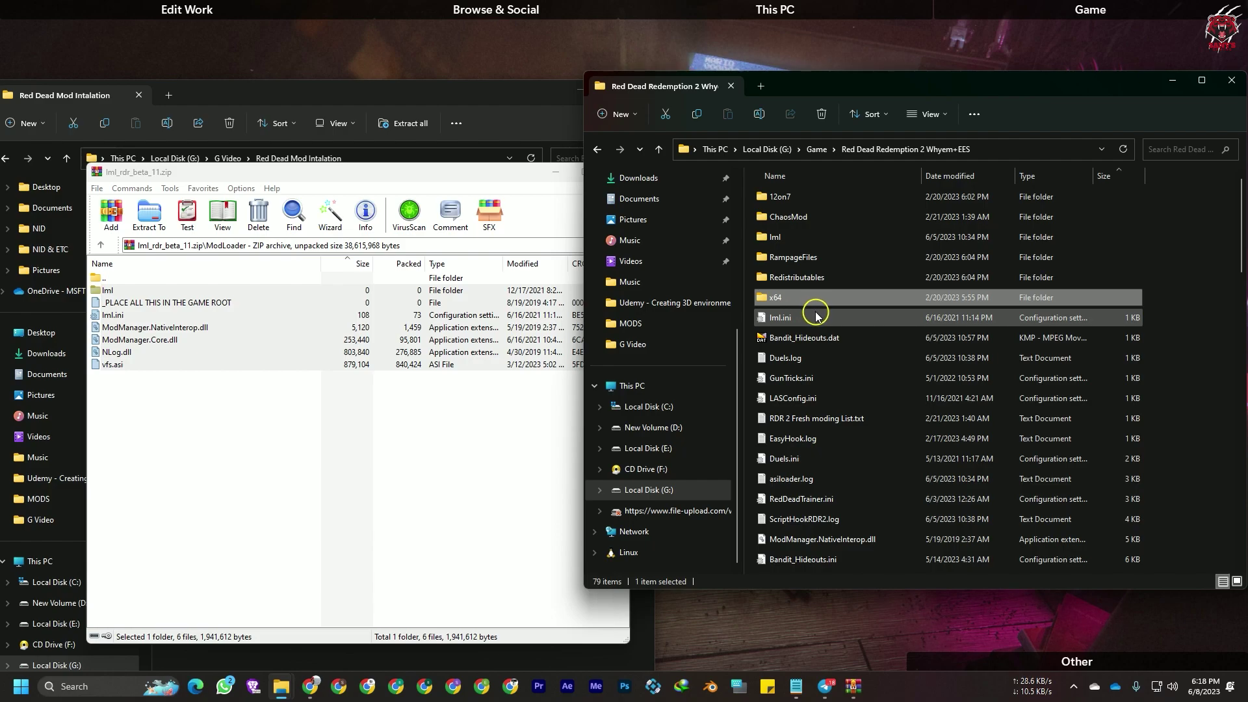
click(795, 319)
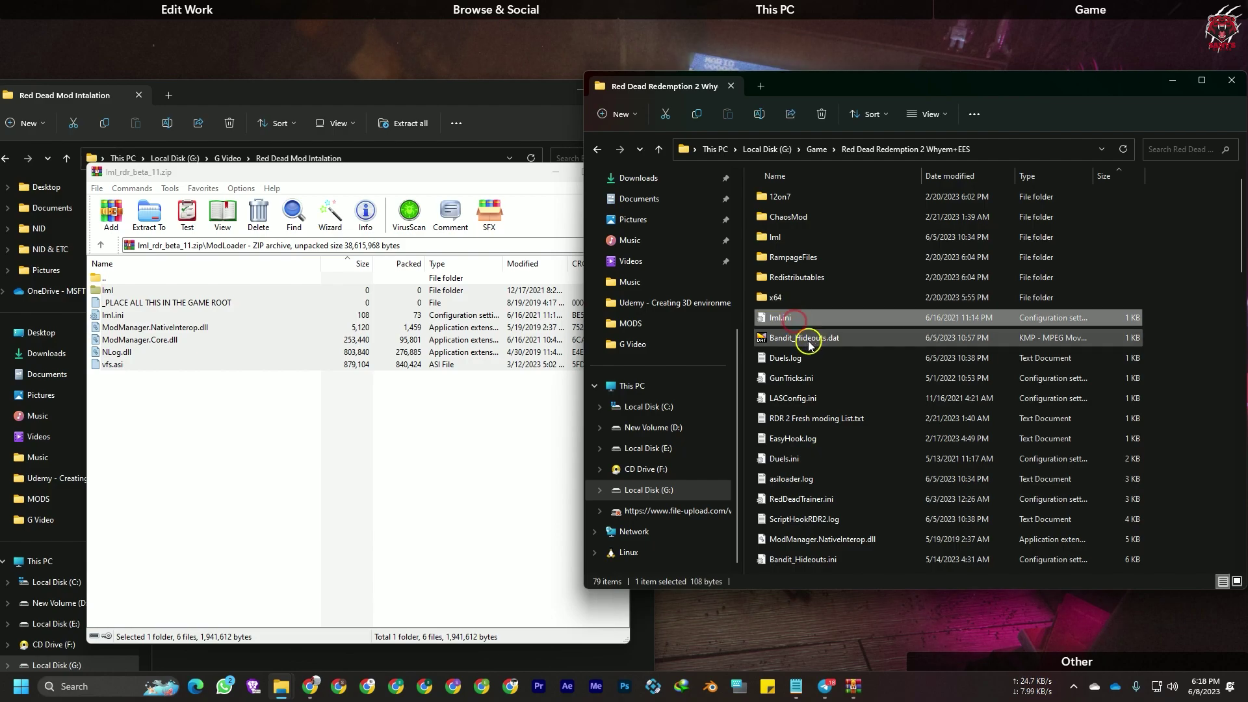
click(487, 179)
click(614, 172)
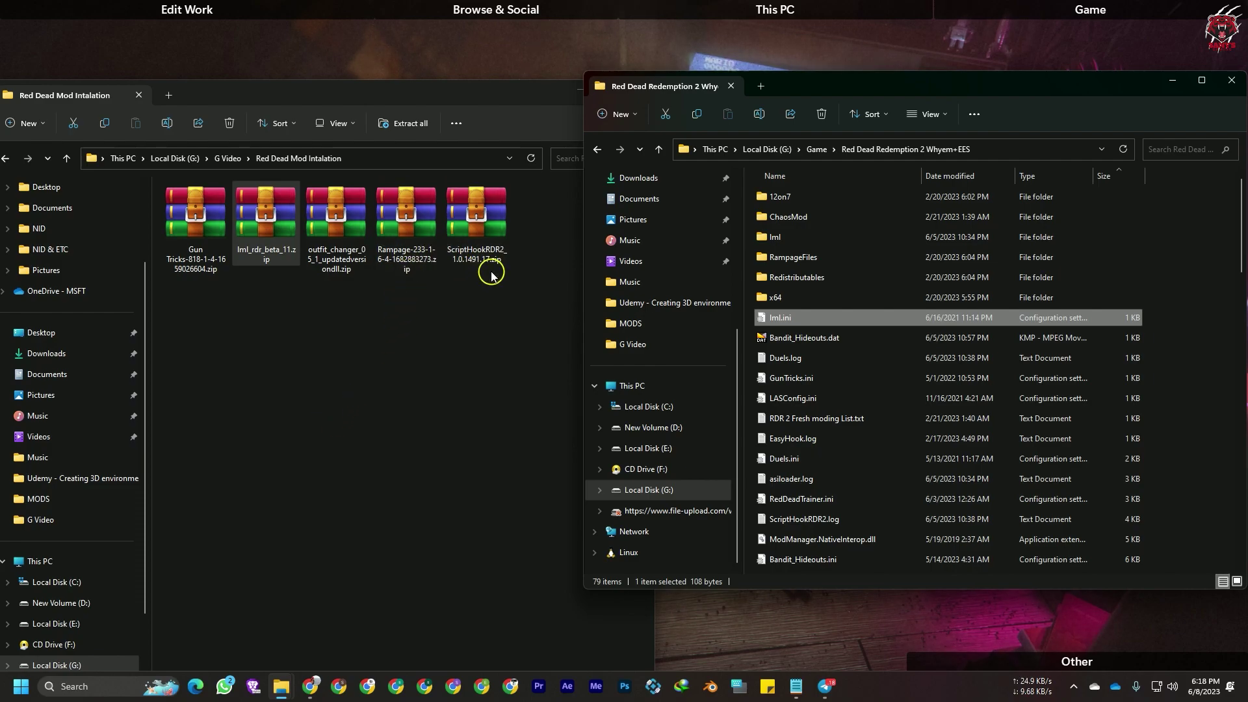
Open ScriptHookRDR2_1.0.1491.17.zip's bin folder and drag dinput8.dll and ScriptHookRDR2.dll toward the game folder.
click(463, 232)
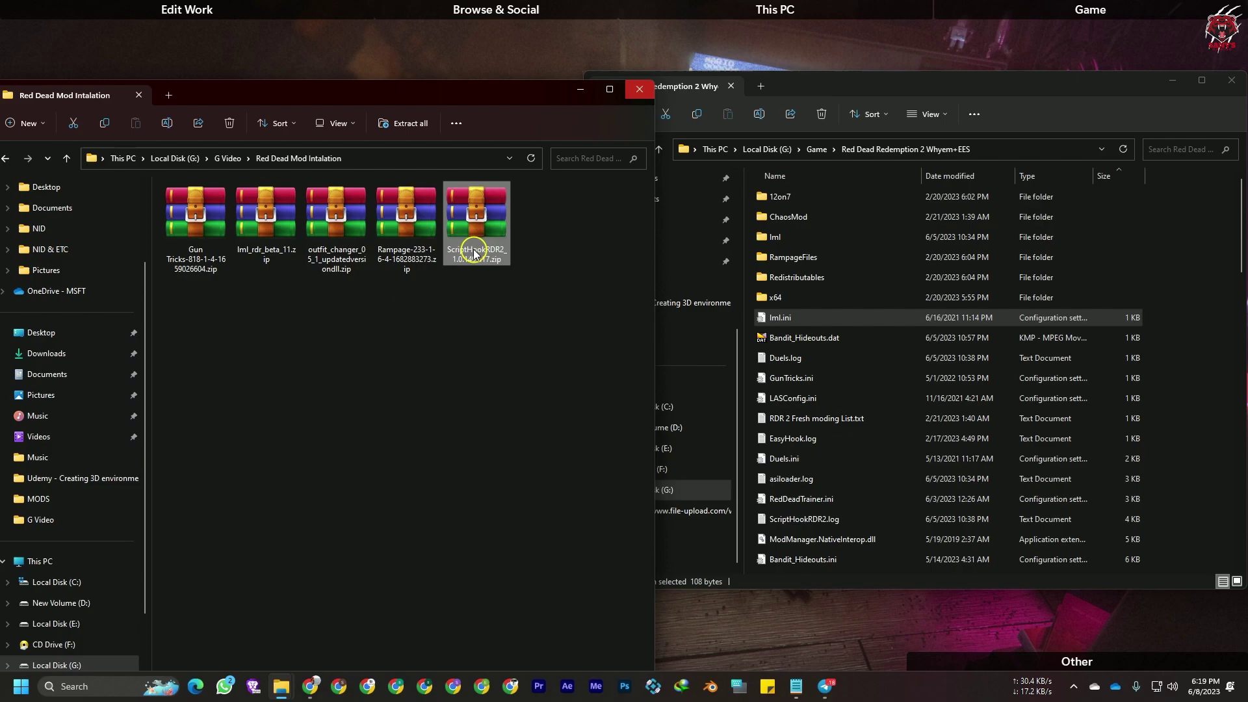
double_click(485, 229)
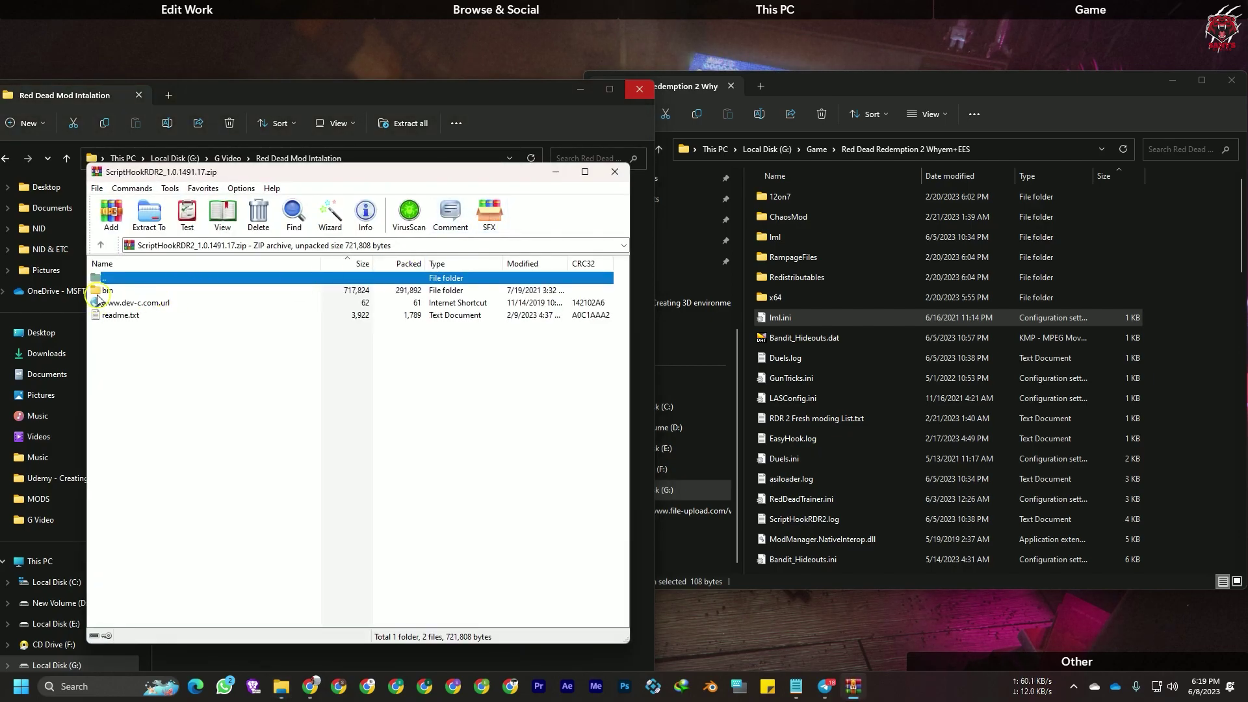
double_click(103, 292)
click(132, 290)
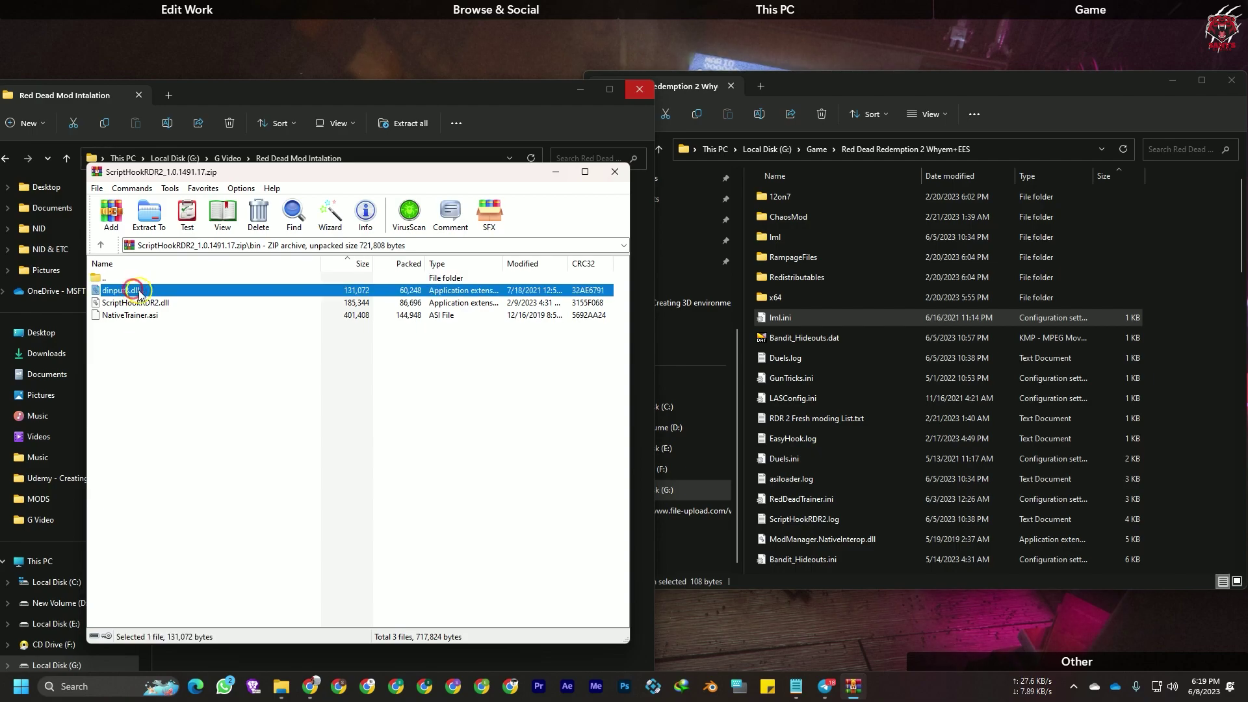
shift+click(135, 303)
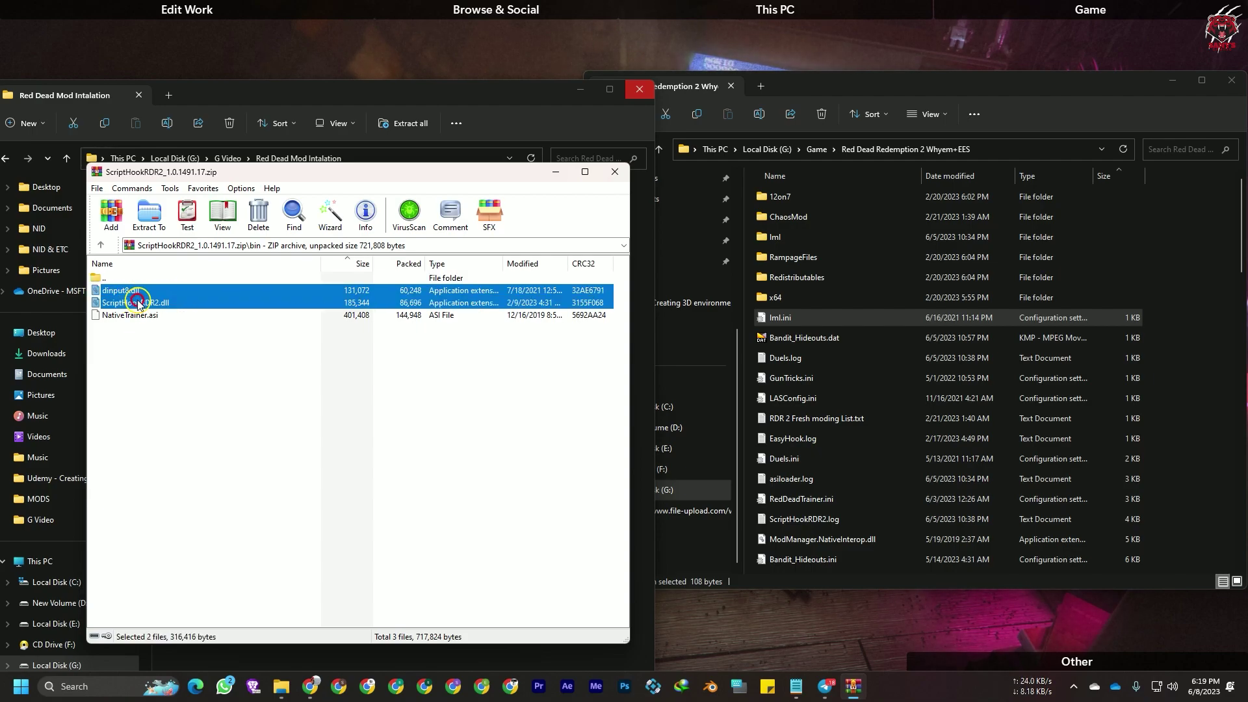
drag(125, 304, 1164, 296)
drag(449, 325, 538, 316)
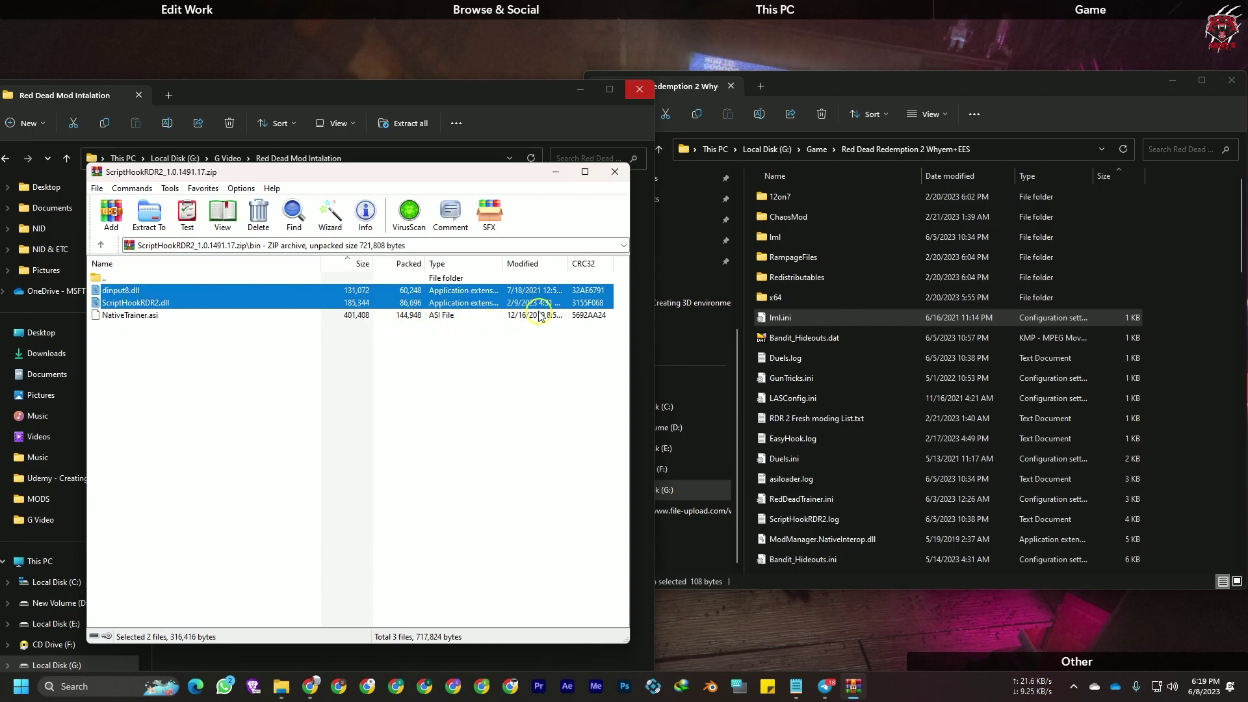